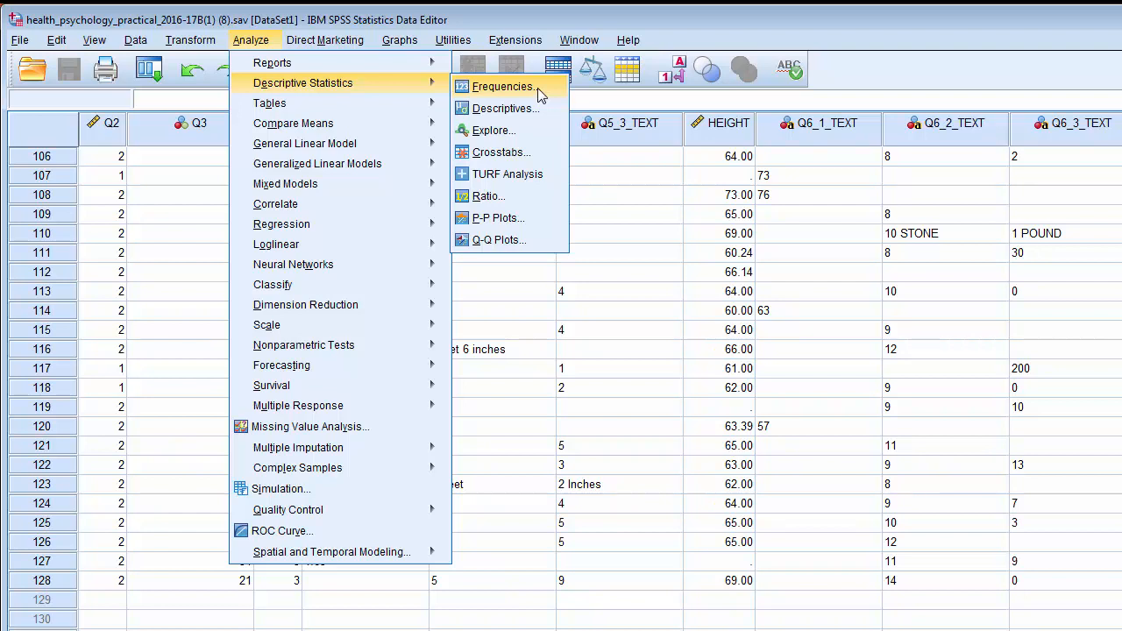
- Run Frequencies on NEUROT and CONSCIEN with the Median statistic added
left_click(504, 87)
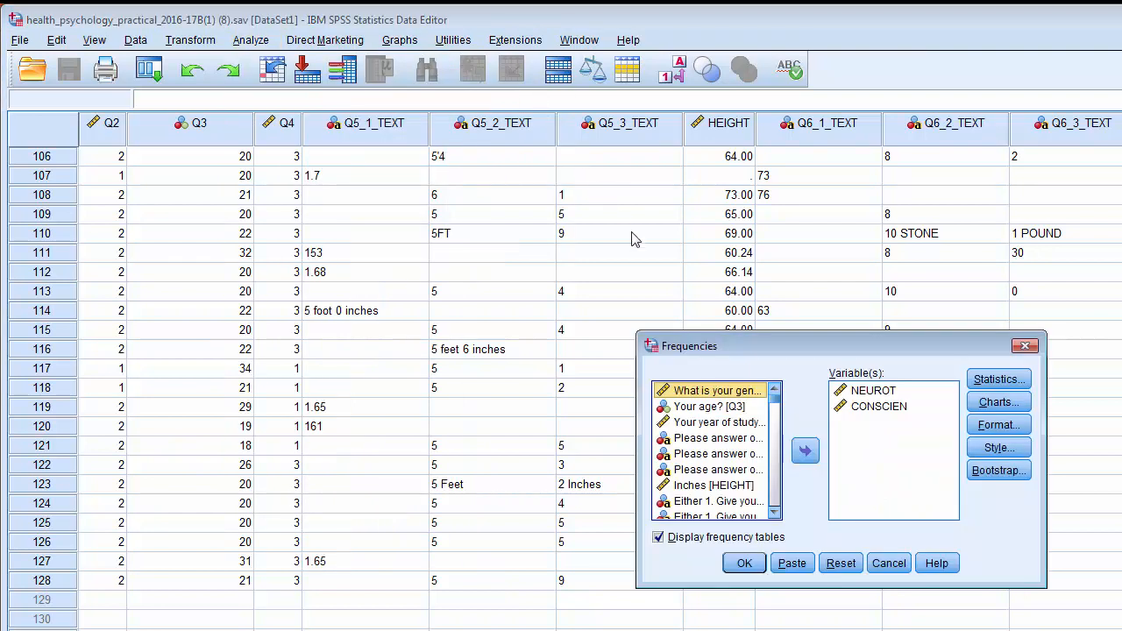
left_click(866, 393)
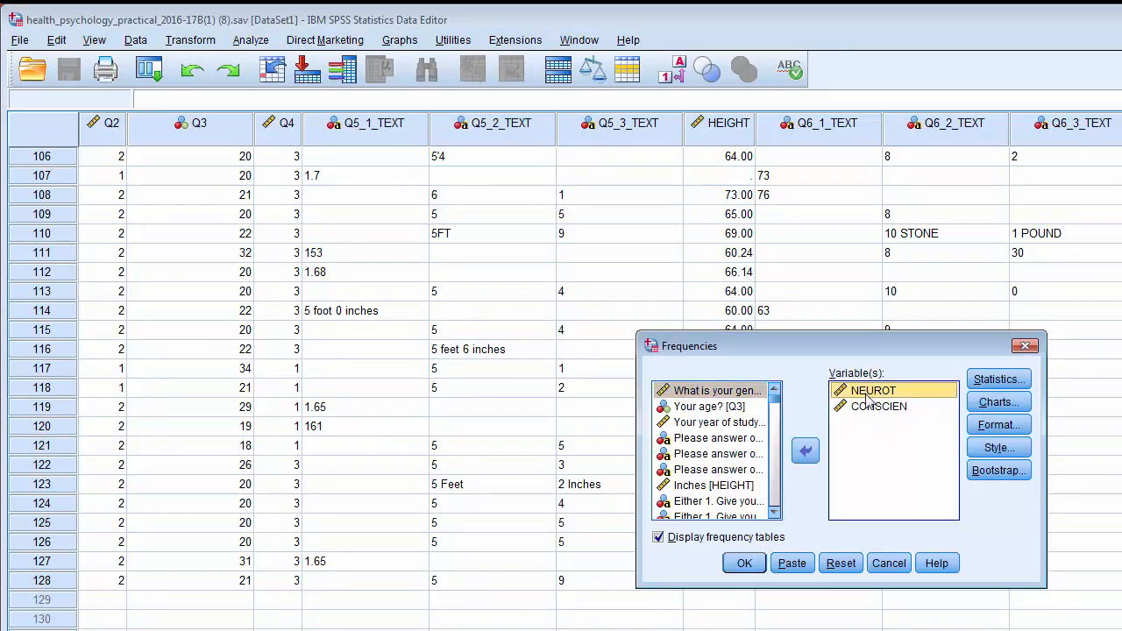
left_click(868, 409)
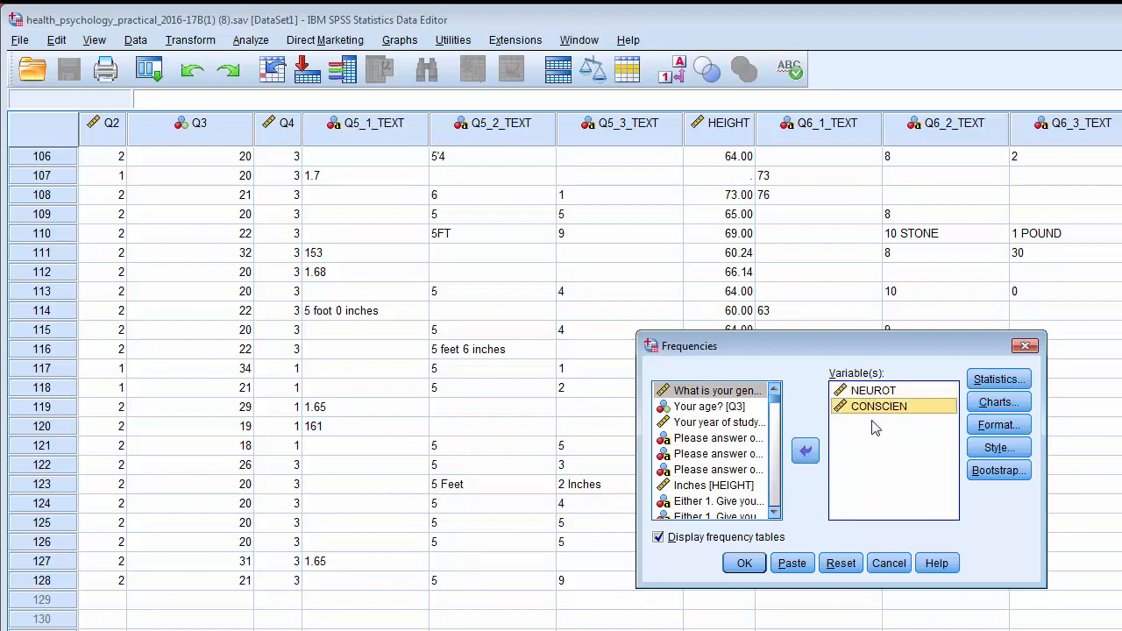
left_click(983, 379)
left_click(890, 366)
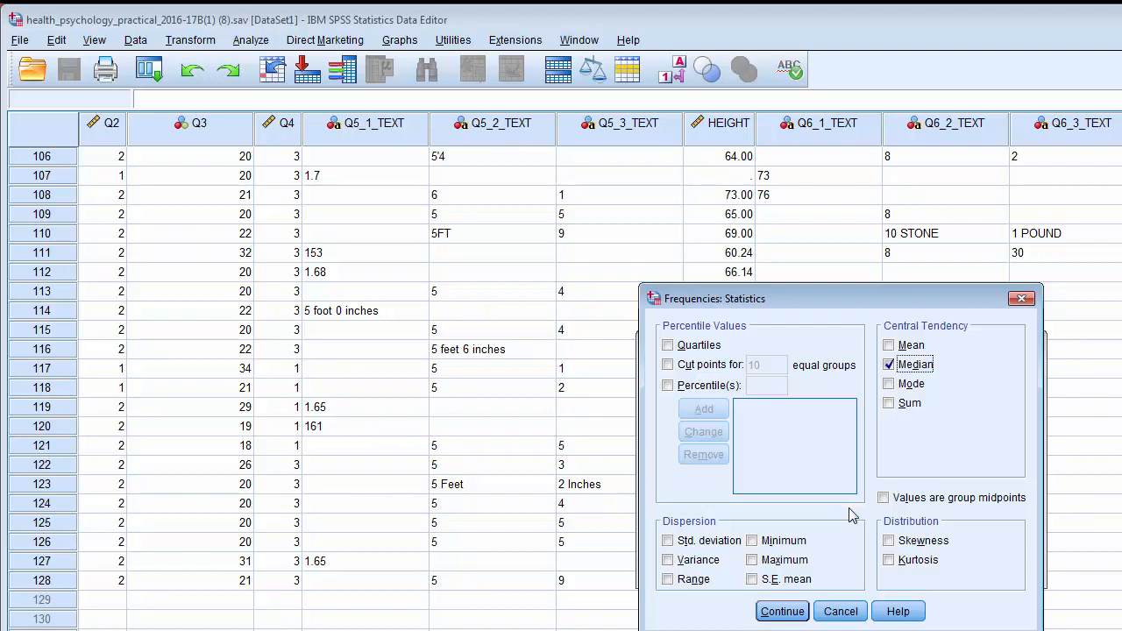
left_click(782, 612)
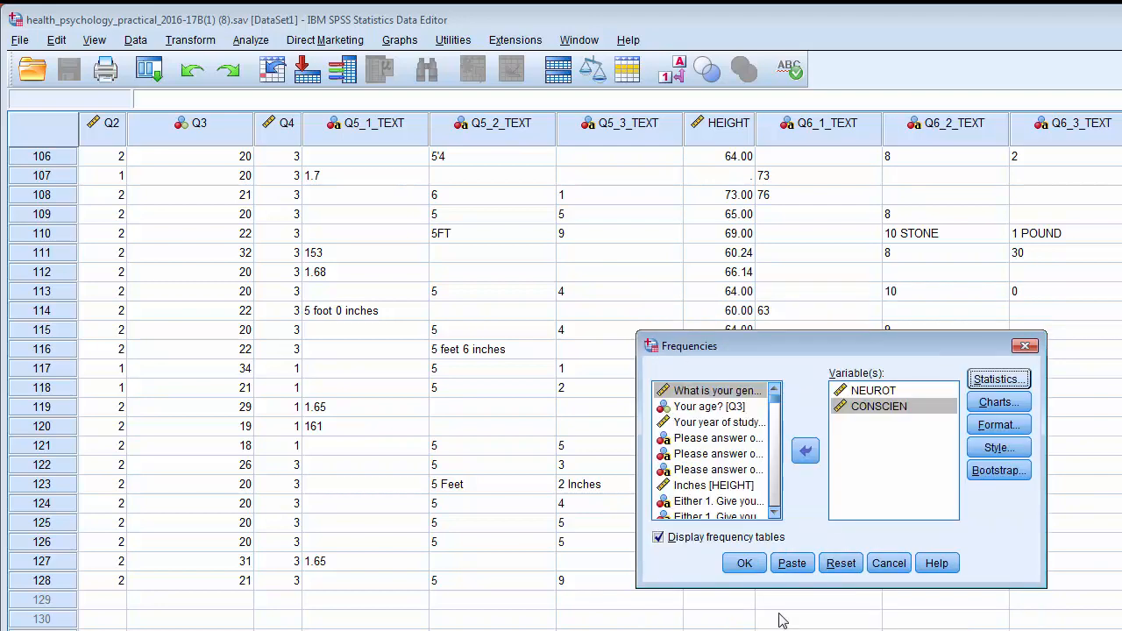
left_click(743, 564)
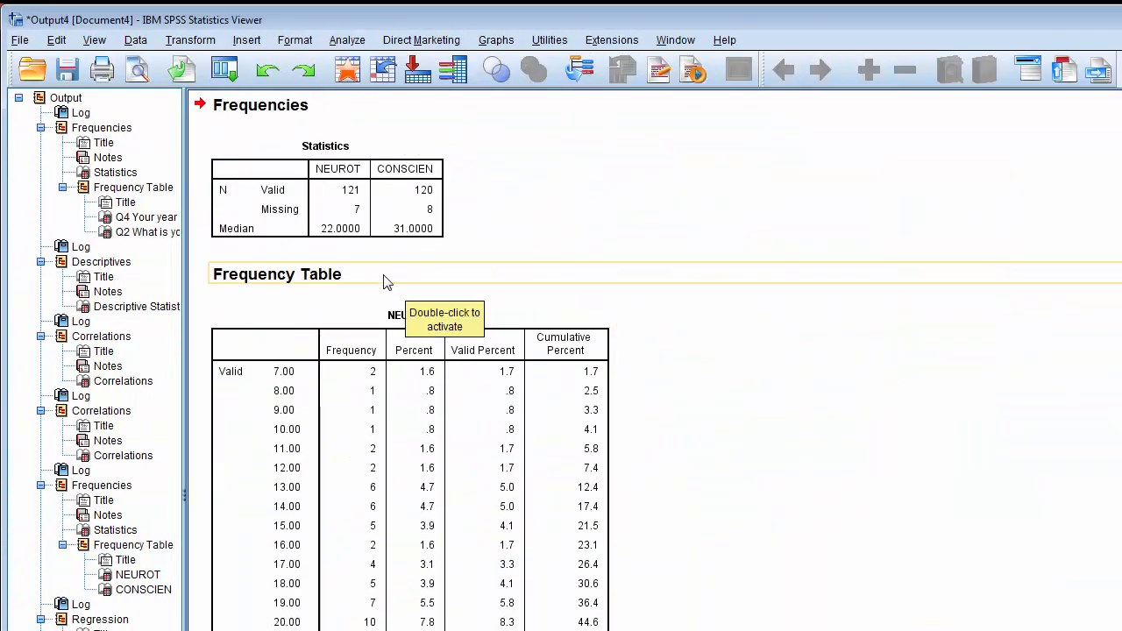
left_click(300, 193)
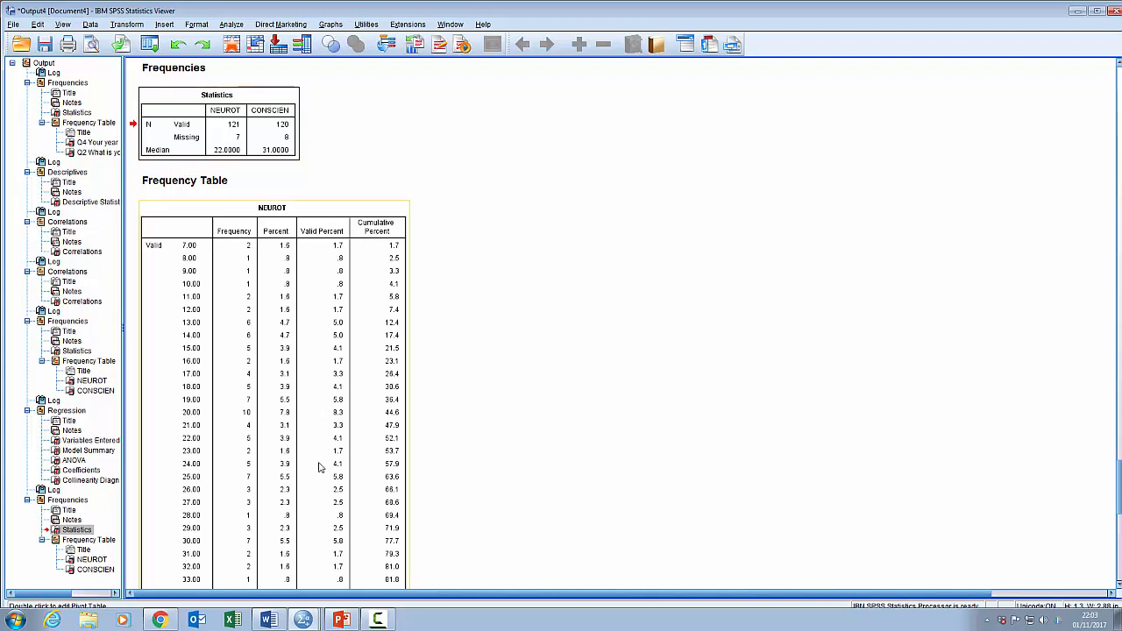
- Switch to the syntax editor and review the conscientiousness recode section
mouse_move(305, 621)
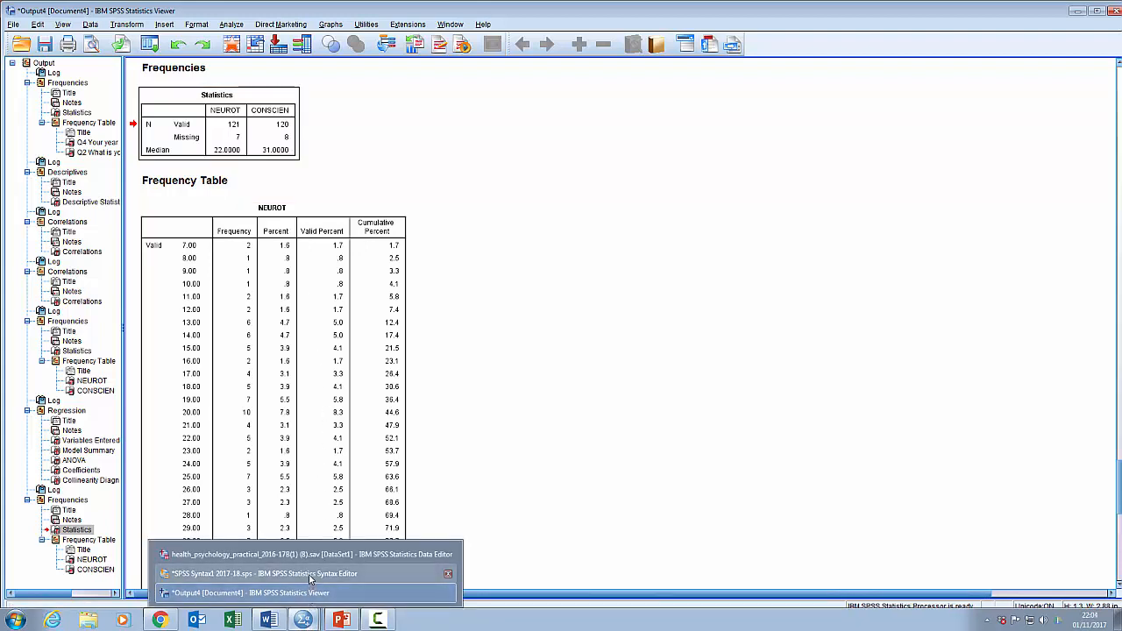
left_click(310, 574)
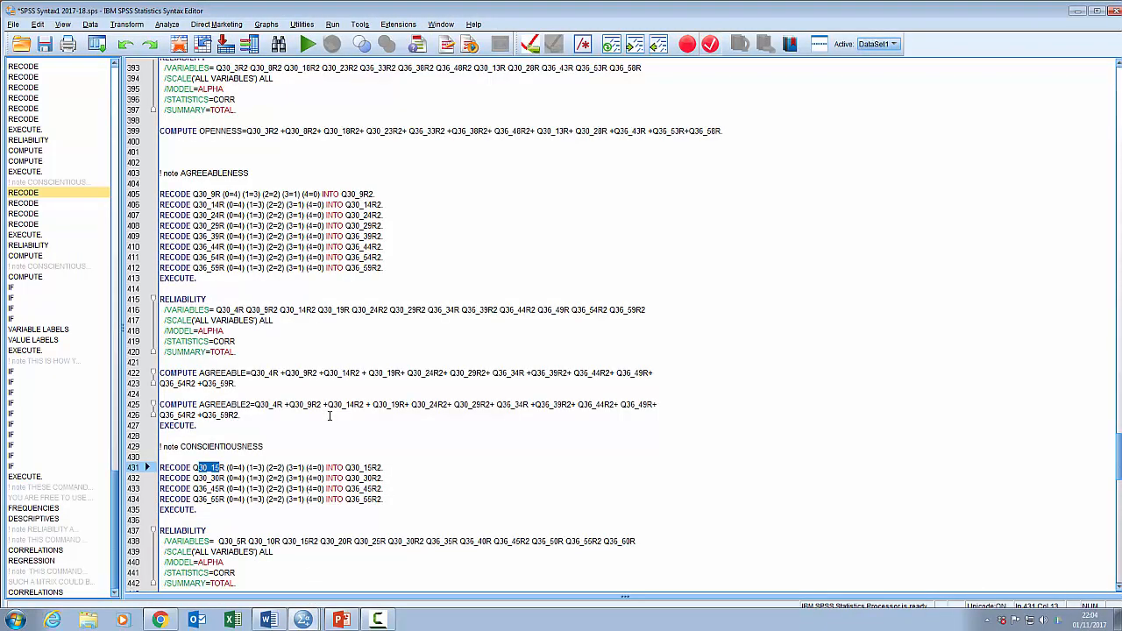
scroll(330, 415, "down", 7)
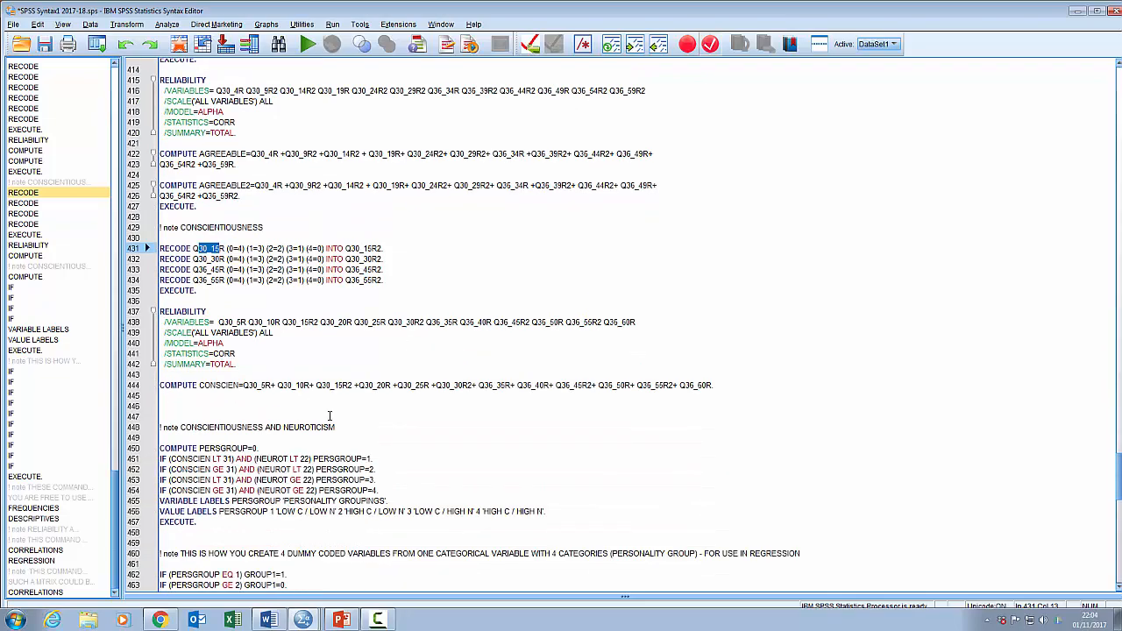
left_click_drag(163, 227, 214, 230)
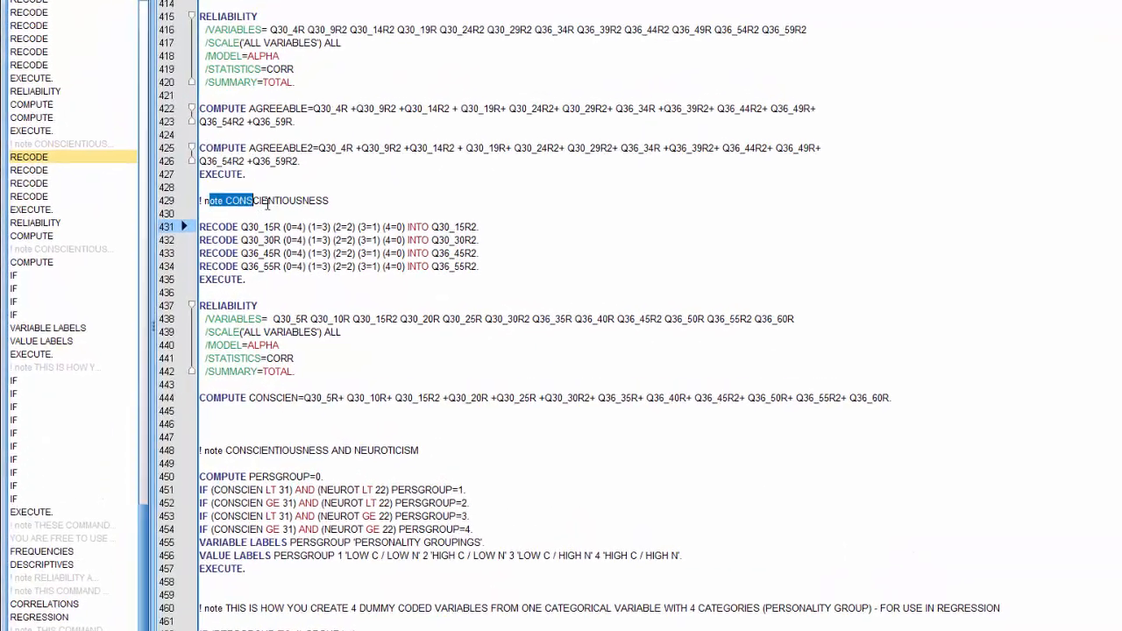
left_click_drag(268, 204, 326, 199)
left_click_drag(392, 170, 411, 172)
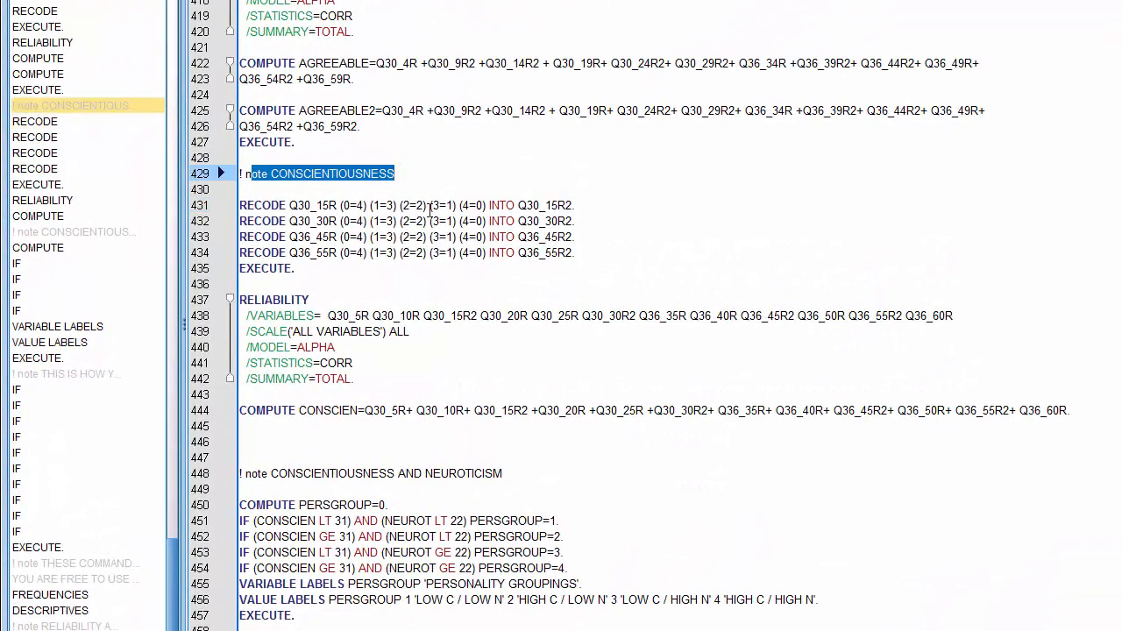
left_click(247, 204)
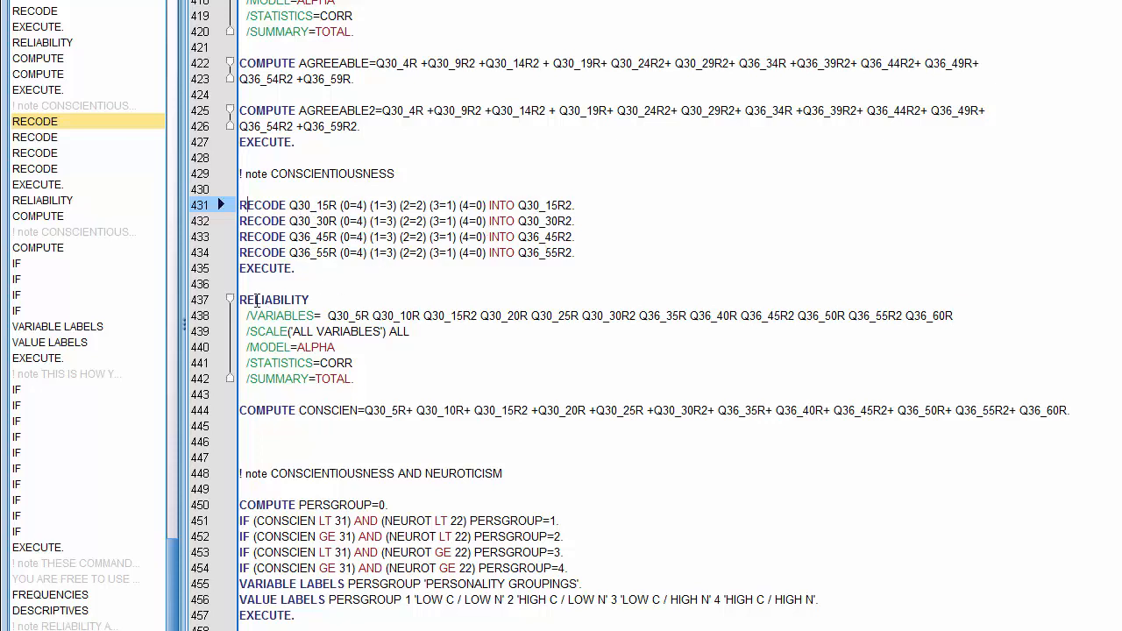
- Review the conscientiousness RELIABILITY variable list, then run the COMPUTE CONSCIEN syntax line
left_click_drag(247, 301, 361, 373)
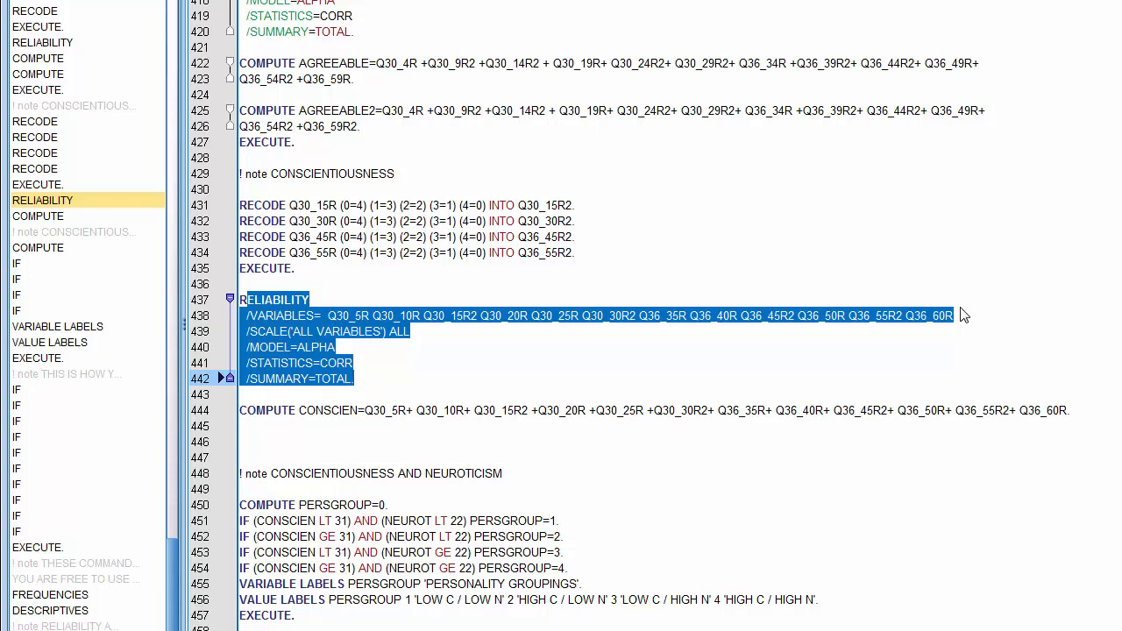
left_click(363, 328)
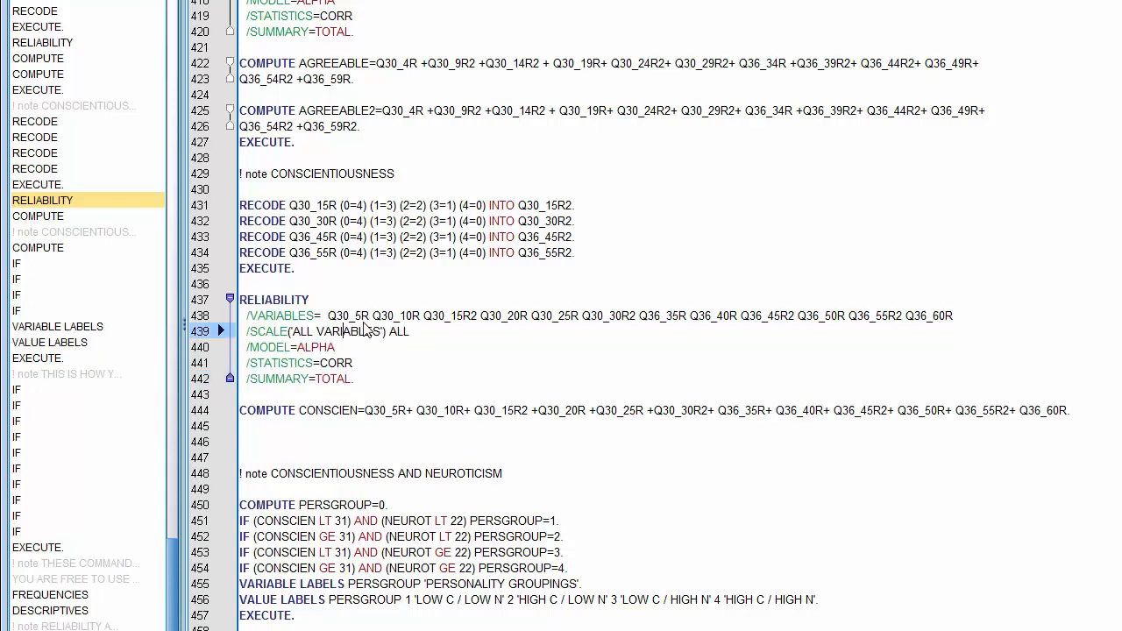
left_click_drag(372, 315, 327, 315)
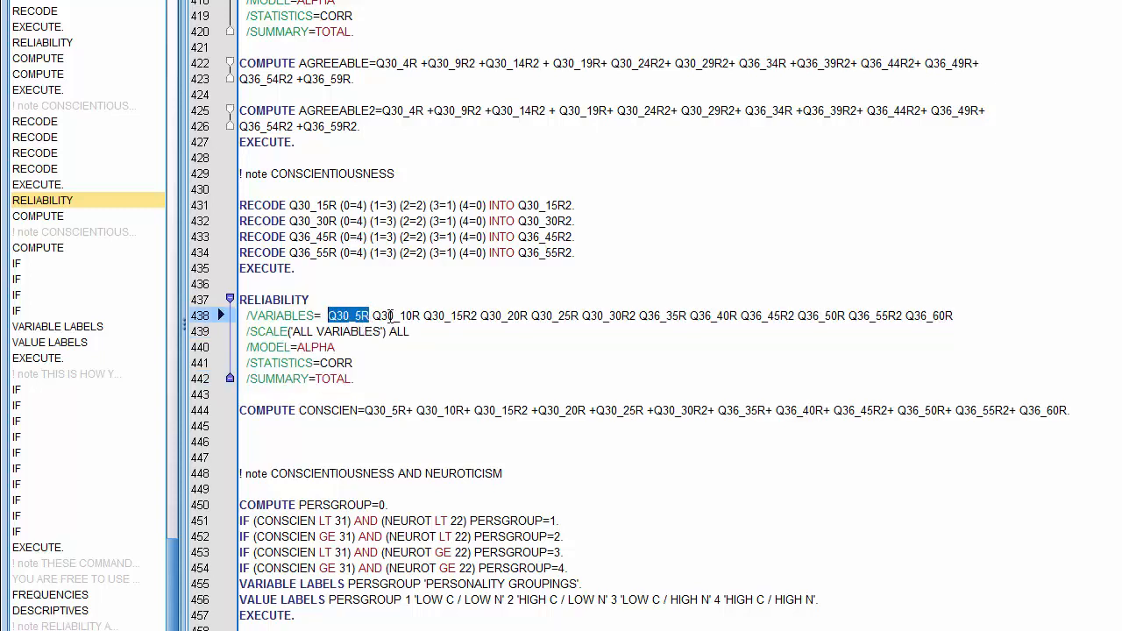
left_click_drag(420, 316, 381, 316)
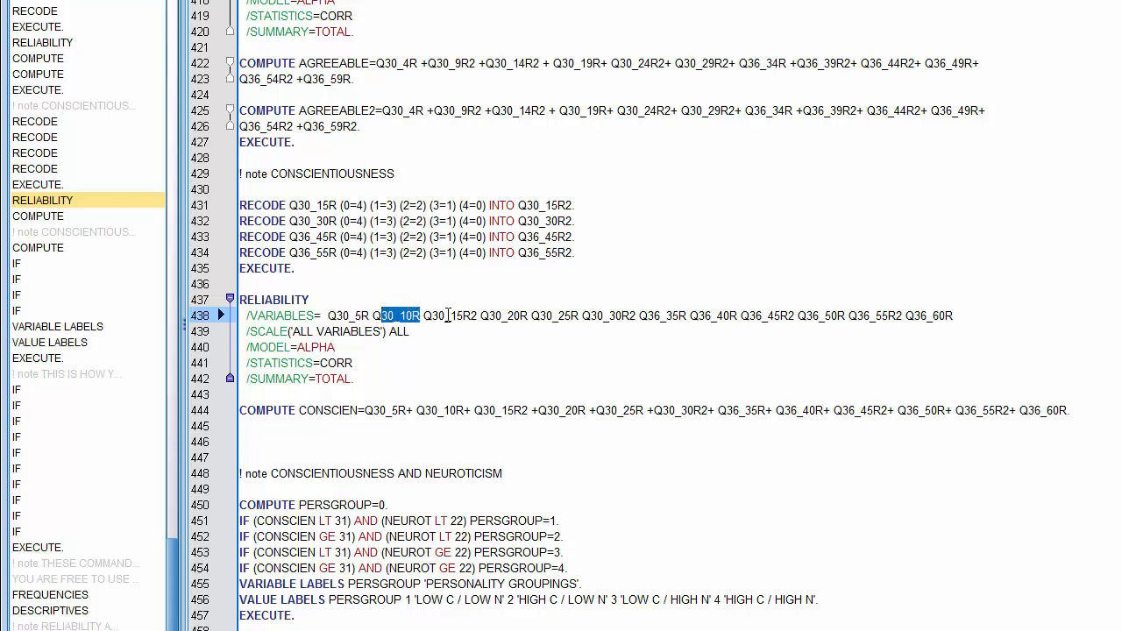
left_click_drag(477, 315, 423, 316)
left_click_drag(528, 316, 481, 315)
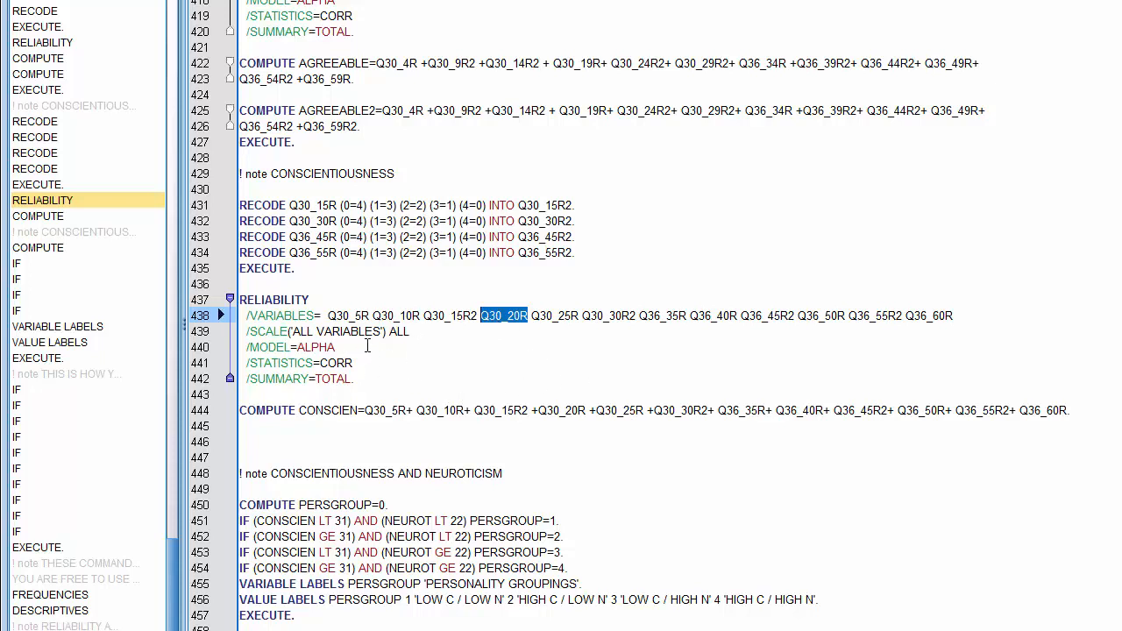
left_click_drag(256, 410, 1091, 409)
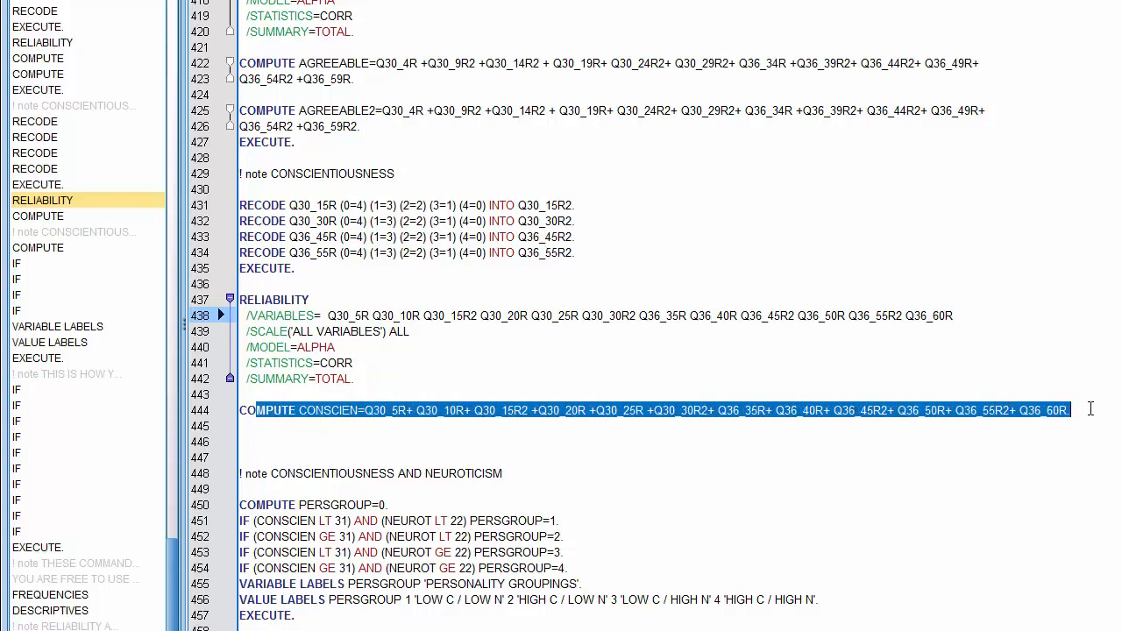
key("ctrl+r")
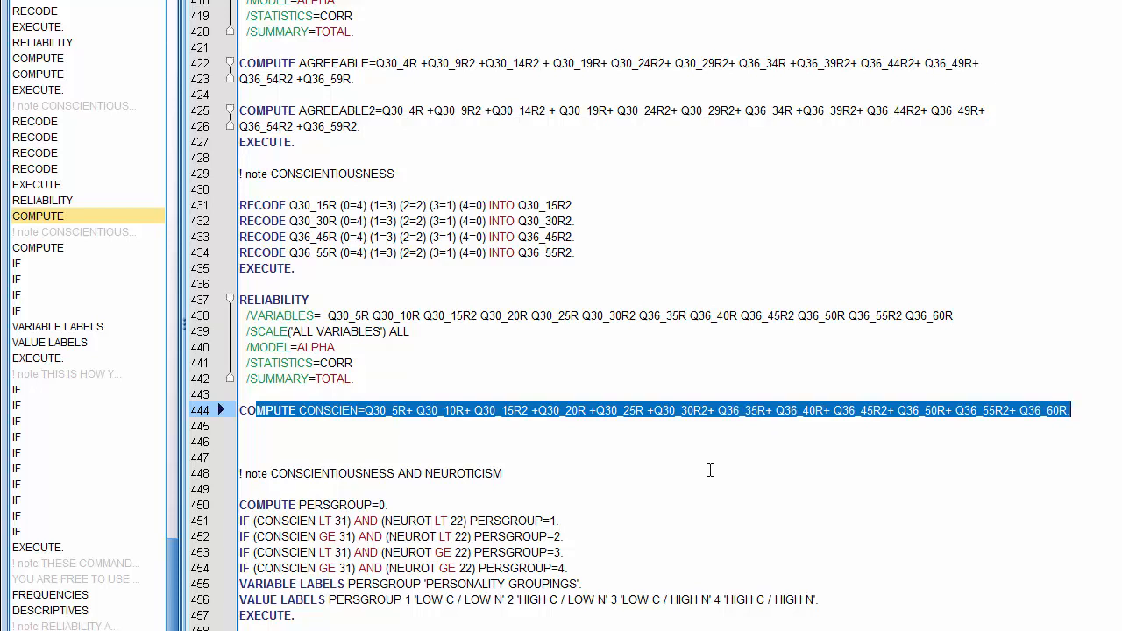
- Review the IF lines assigning PERSGROUP 1 to 4 from CONSCIEN 31 and NEUROT 22 cut-offs
scroll(711, 471, "down", 6)
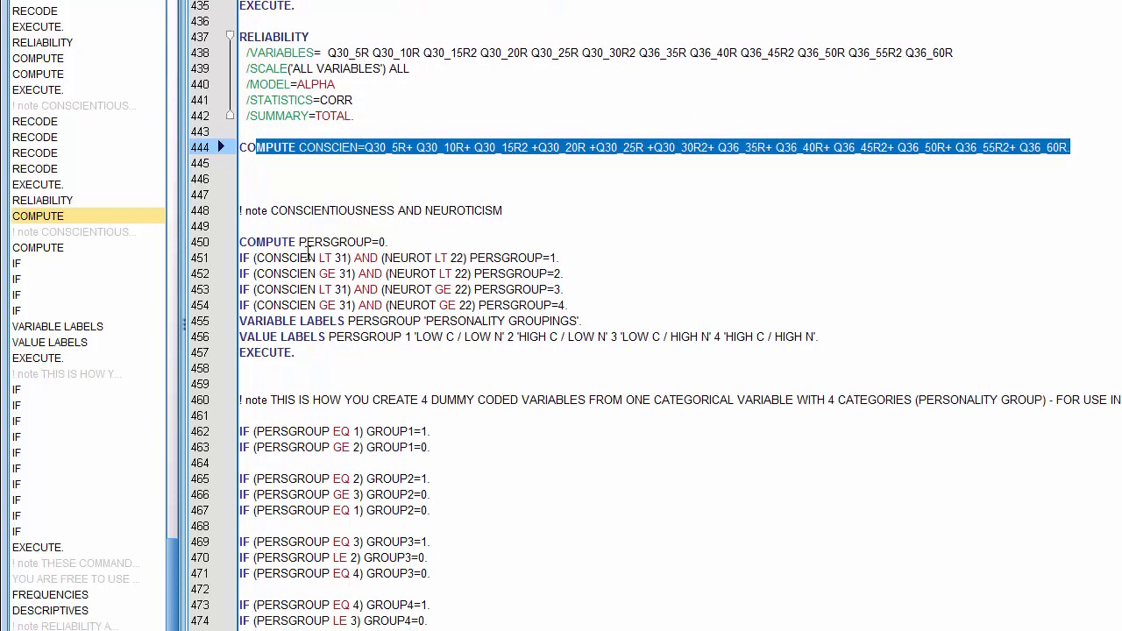
left_click_drag(241, 258, 349, 258)
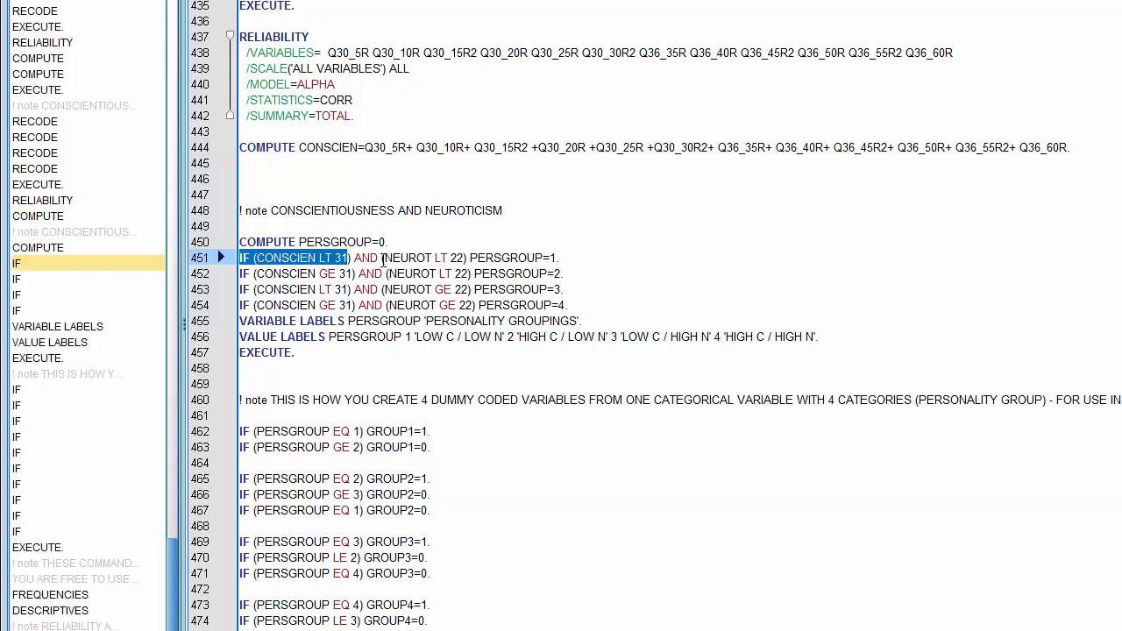
left_click_drag(386, 258, 466, 256)
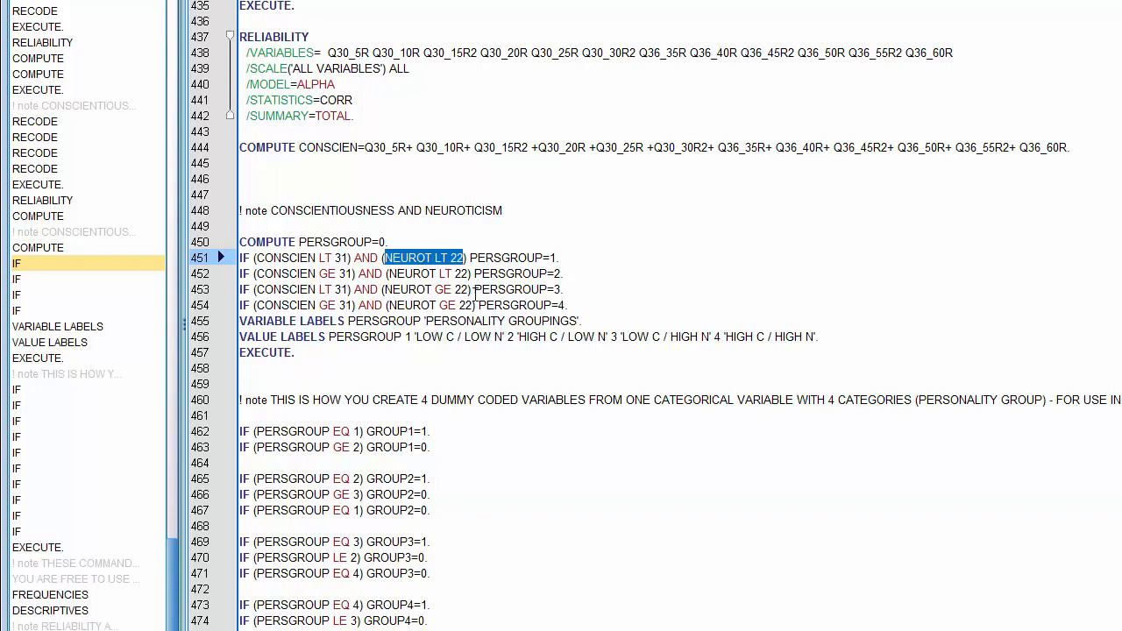
left_click_drag(472, 256, 558, 256)
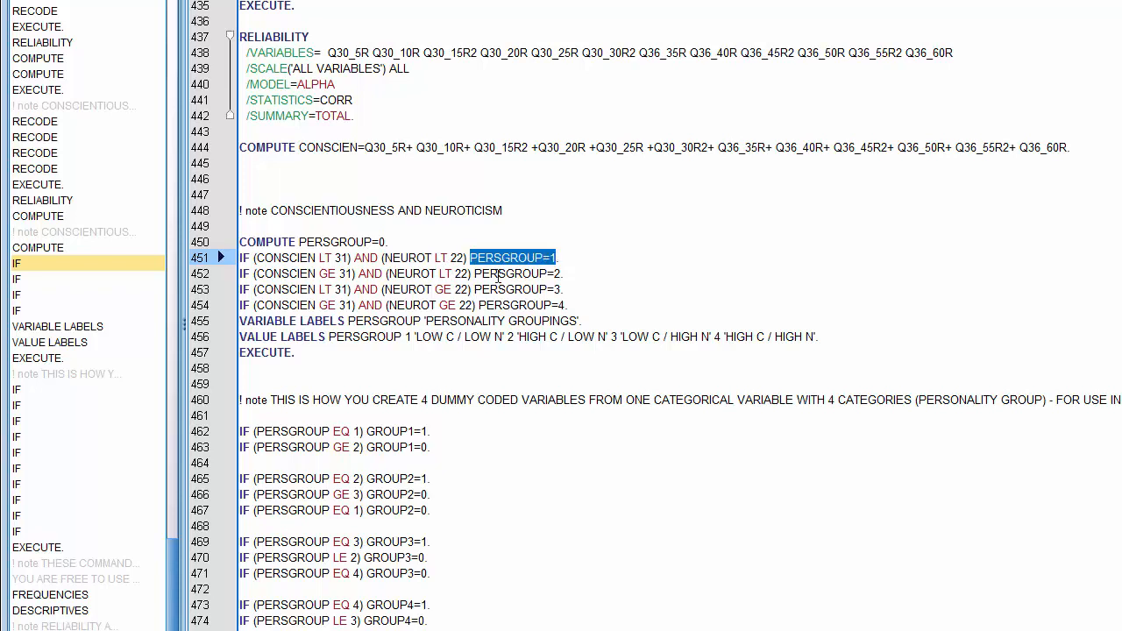
left_click_drag(240, 258, 566, 256)
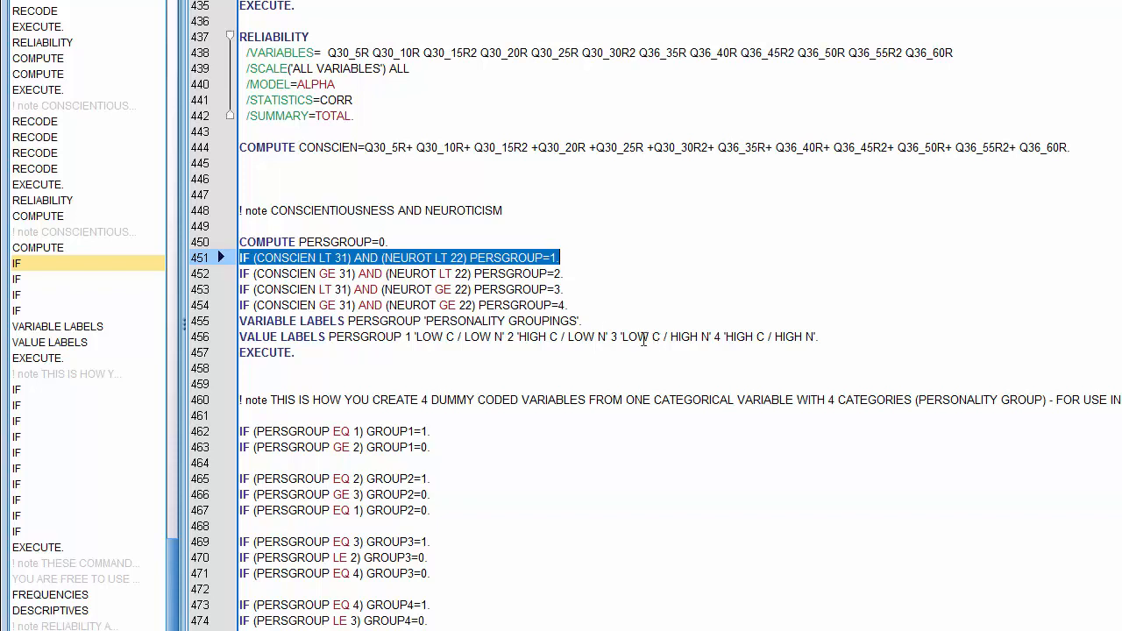
left_click_drag(242, 273, 356, 274)
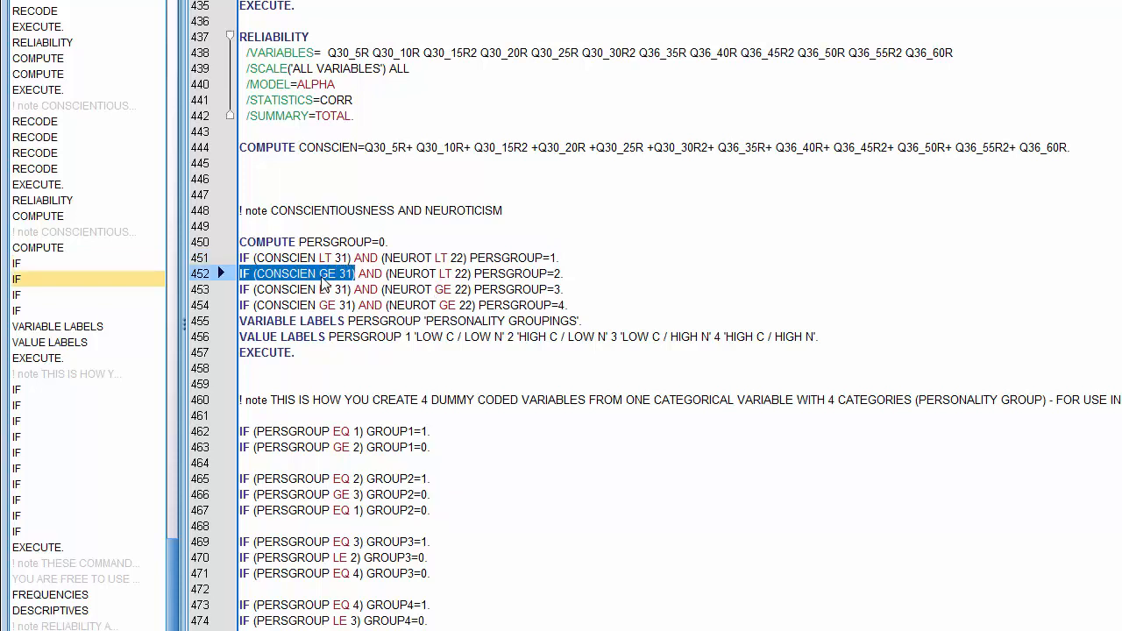
left_click_drag(396, 273, 470, 271)
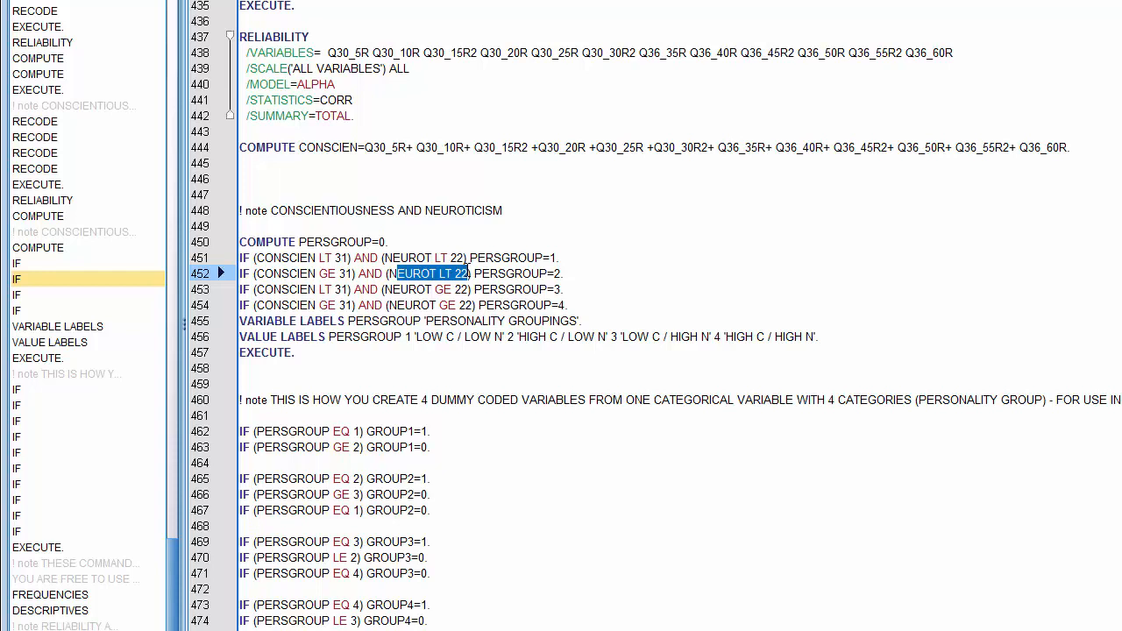
left_click(599, 273)
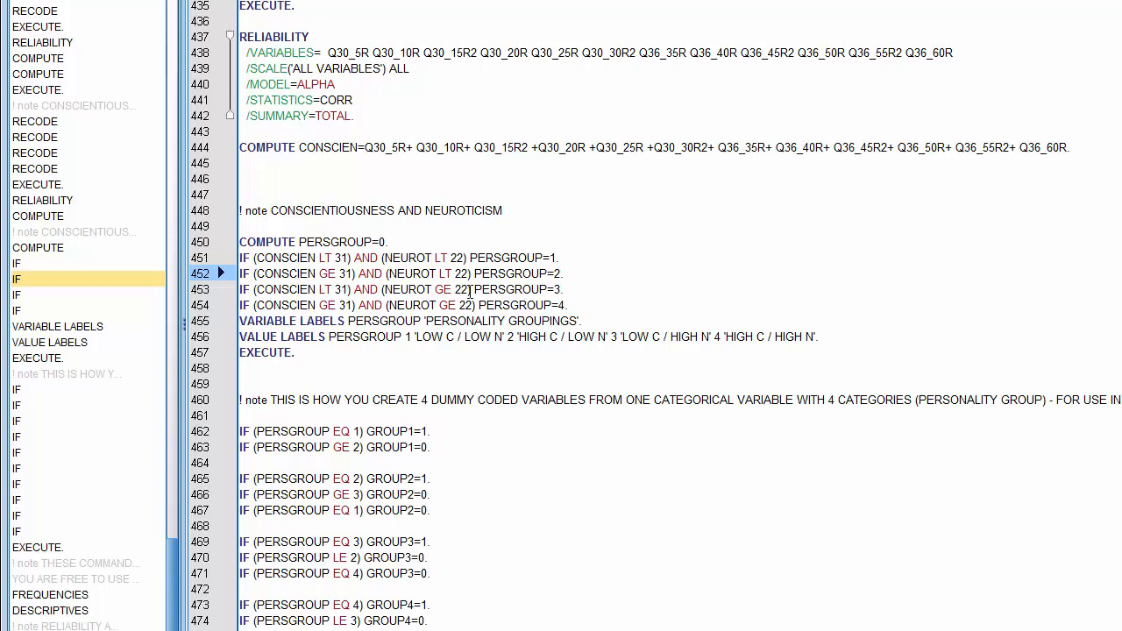
left_click_drag(242, 290, 568, 283)
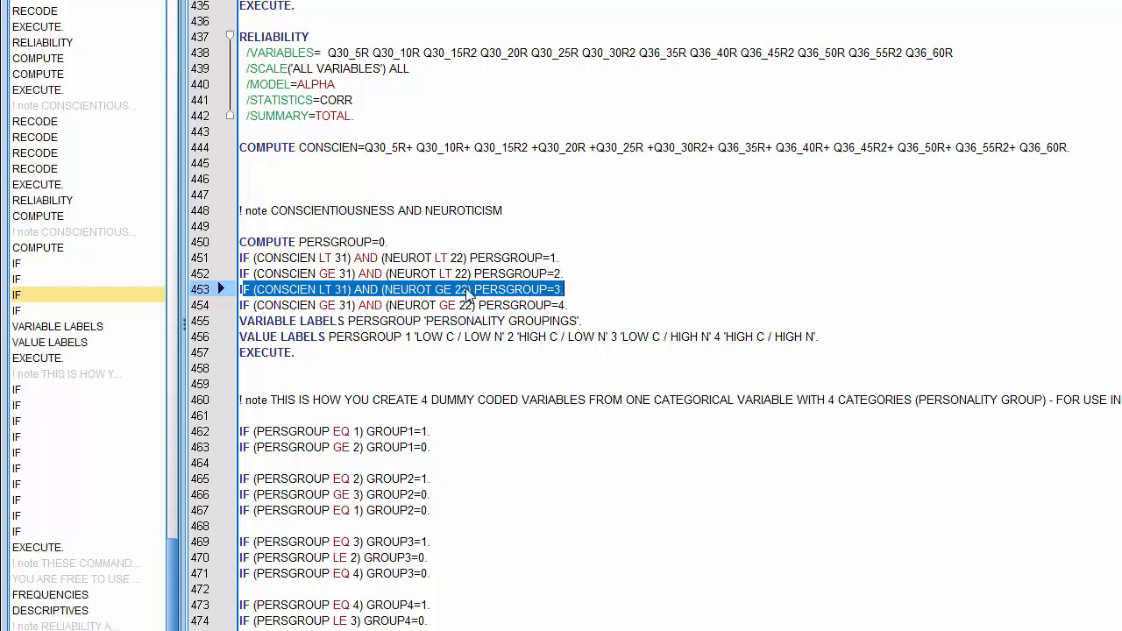
left_click_drag(242, 305, 572, 300)
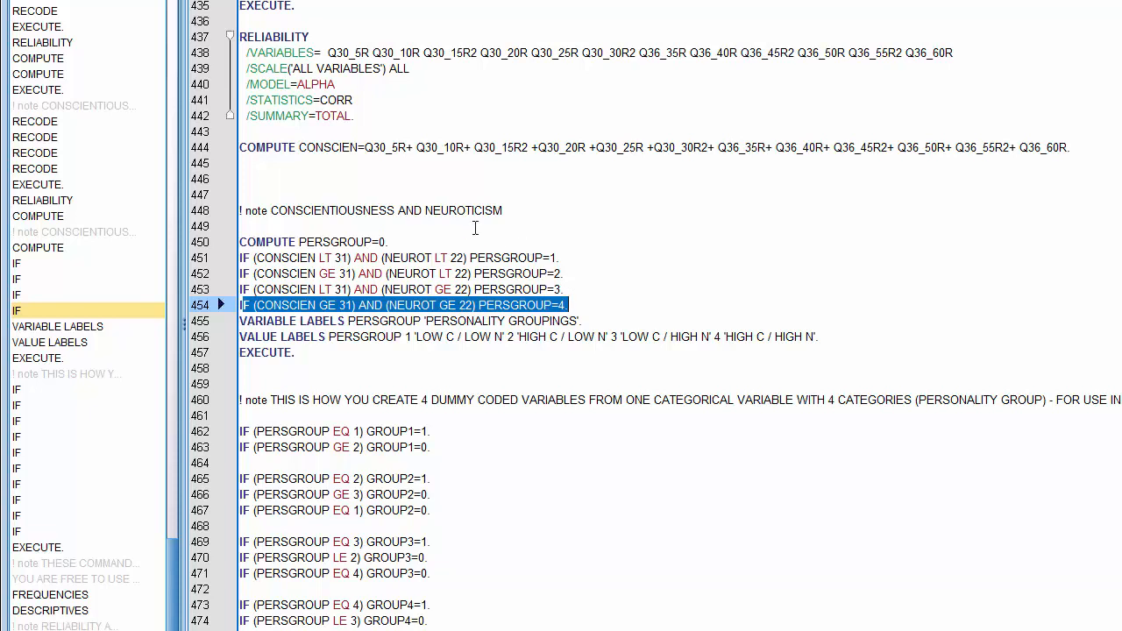
- Review the COMPUTE PERSGROUP line and the VALUE LABELS for the four personality groups
double_click(384, 242)
left_click(241, 234, "shift")
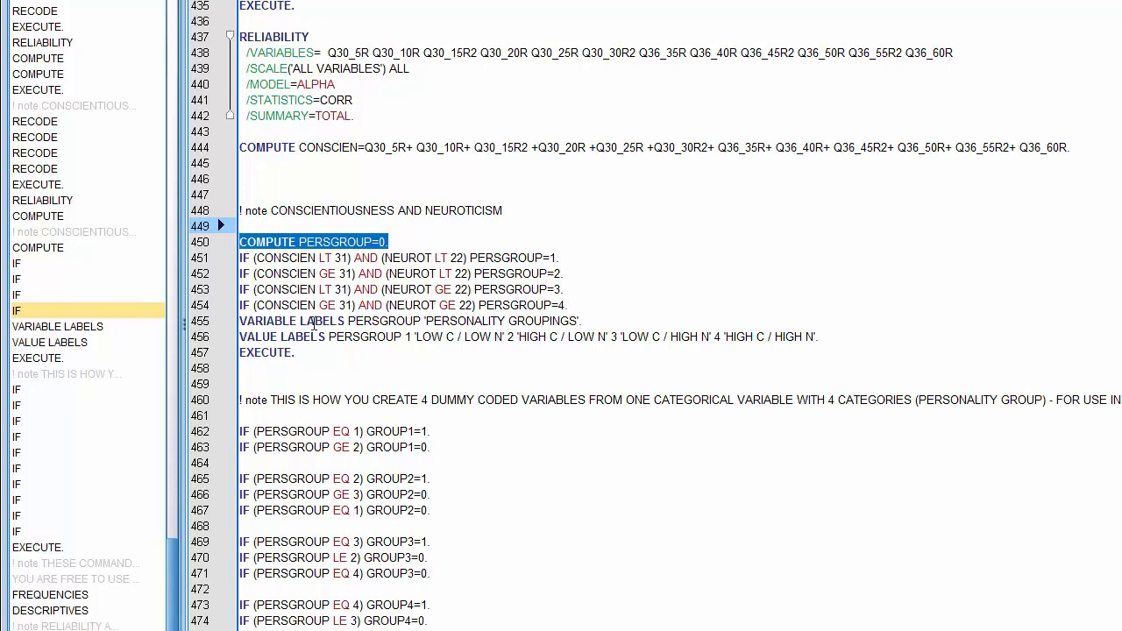
left_click_drag(247, 337, 833, 339)
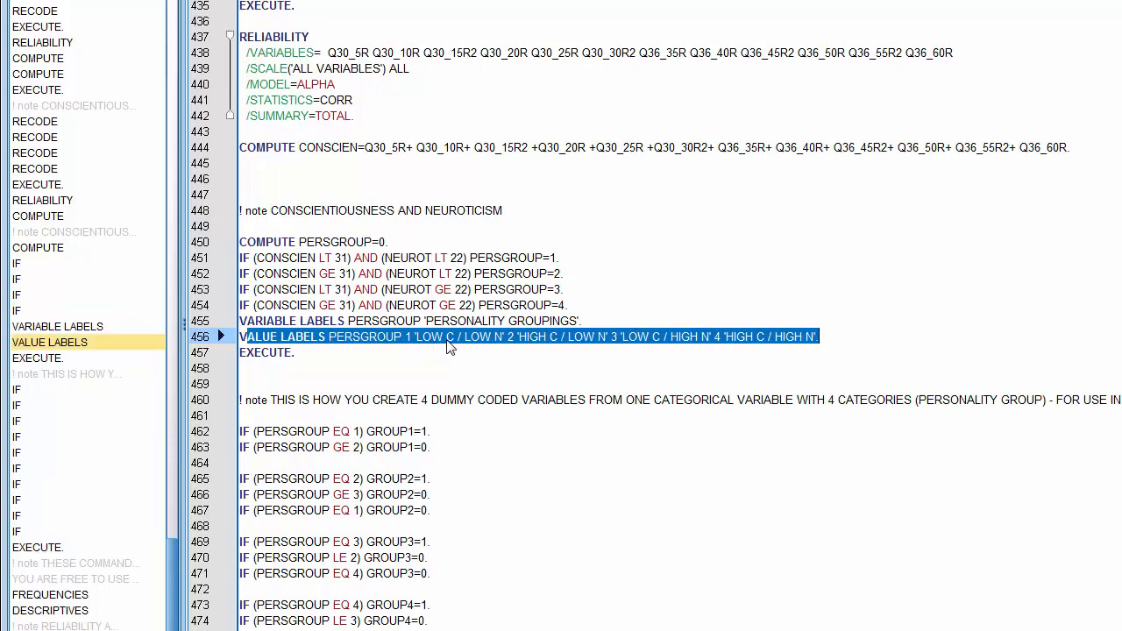
left_click(509, 338)
left_click_drag(509, 337, 712, 337)
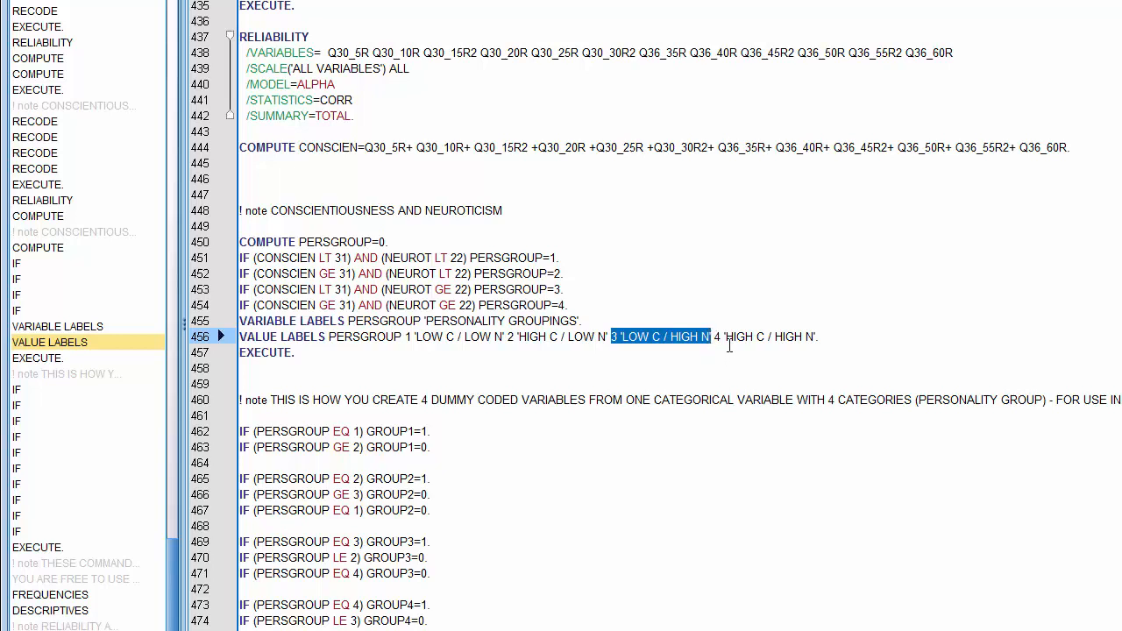
left_click_drag(715, 337, 822, 339)
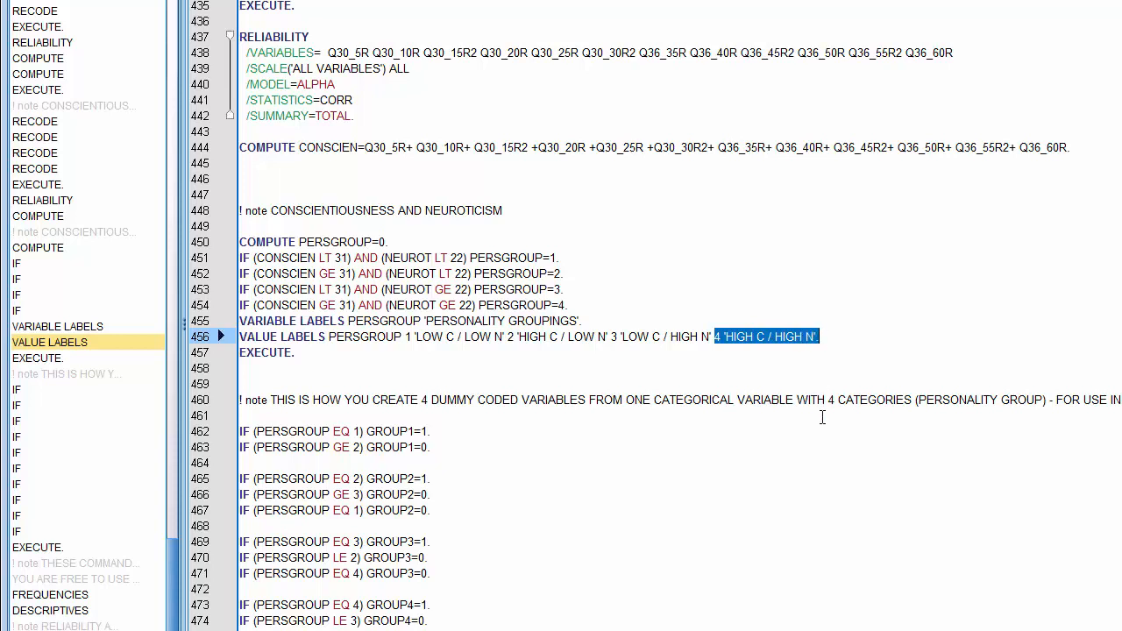
- Select the PERSGROUP syntax block from COMPUTE to EXECUTE and switch to the data editor
left_click_drag(296, 352, 241, 243)
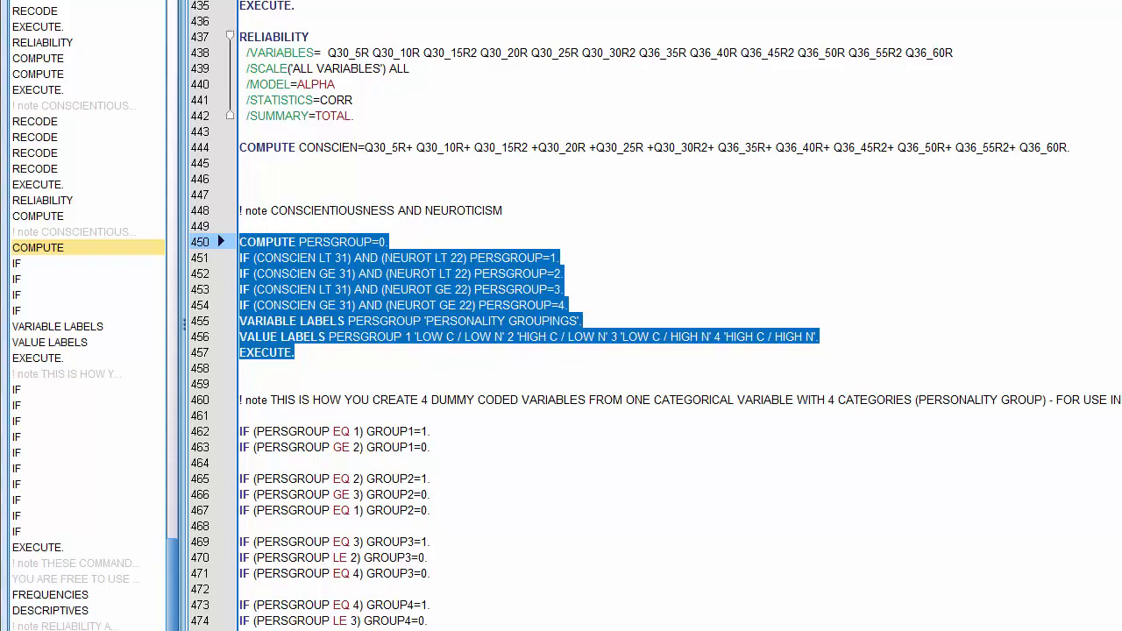
left_click(303, 620)
left_click(306, 587)
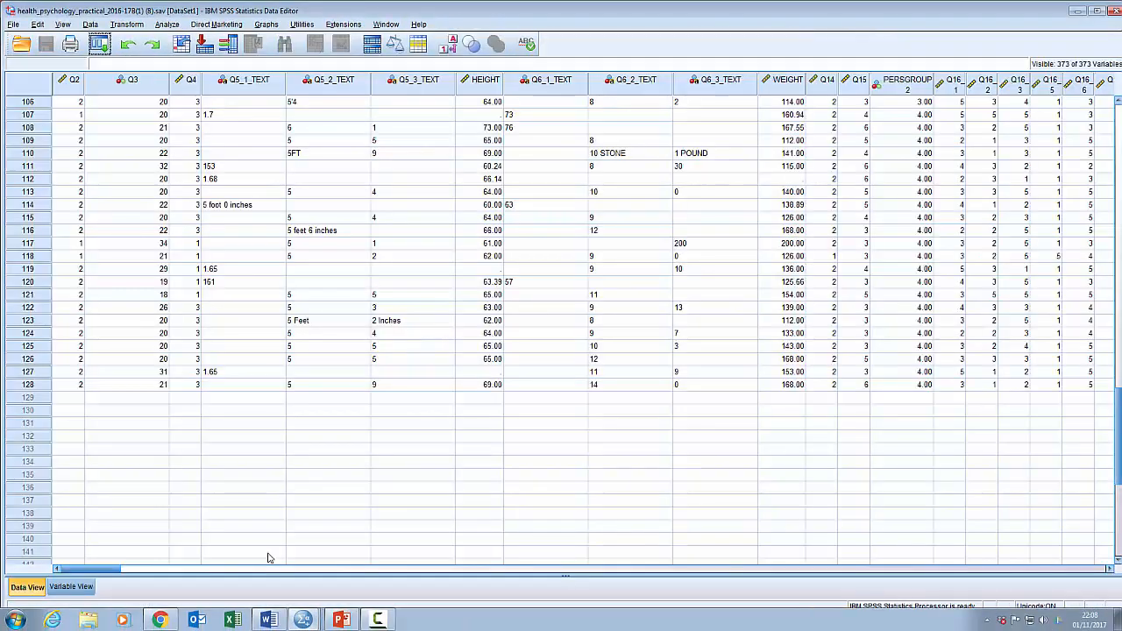
- Locate the PERSGROUP variable in the variable list and jump to its column in the data view
left_click(79, 587)
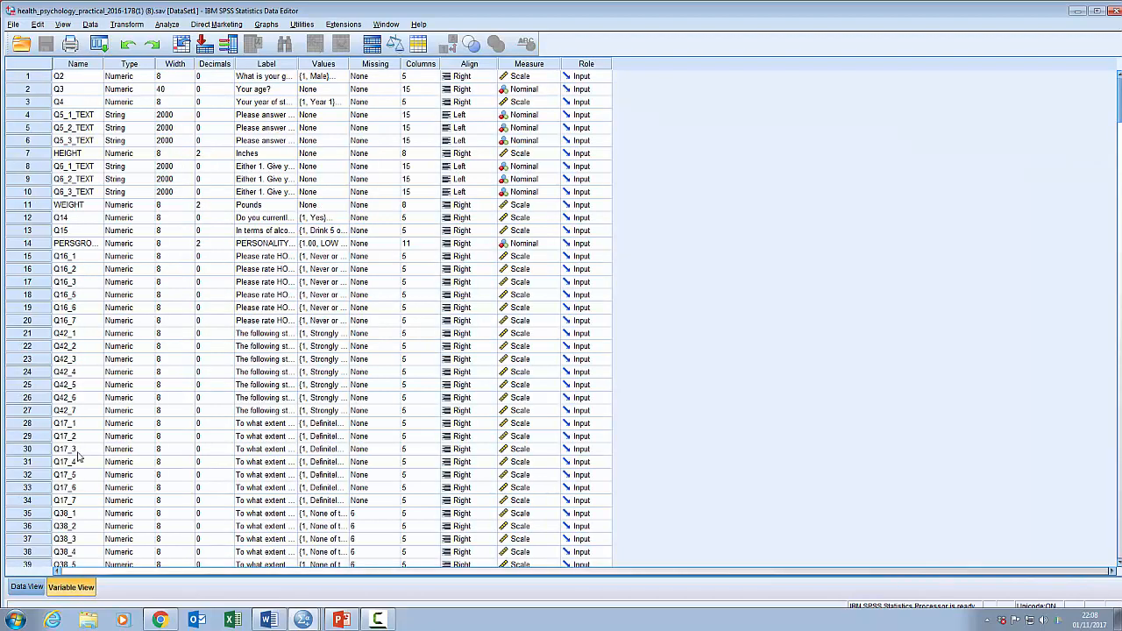
scroll(85, 448, "down", 5)
scroll(84, 449, "down", 20)
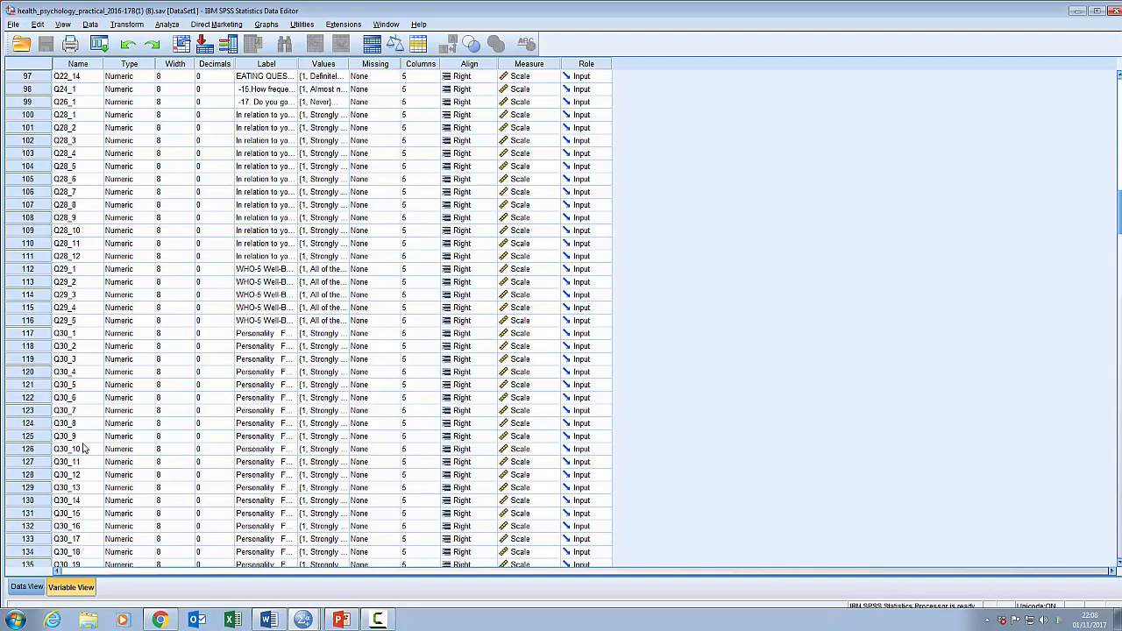
scroll(84, 448, "down", 20)
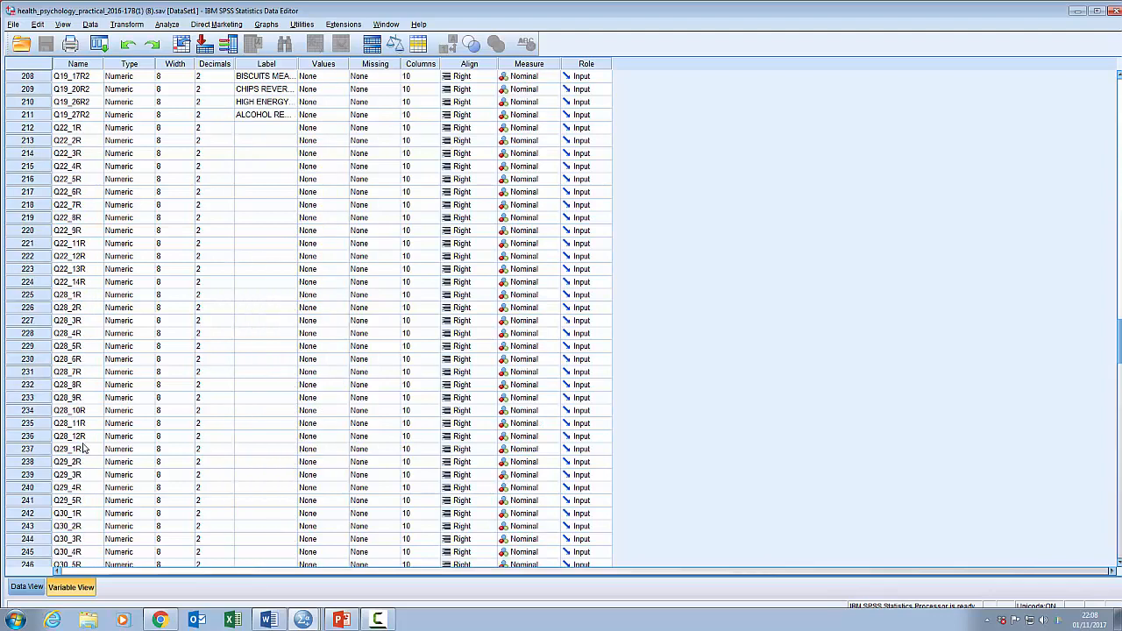
scroll(84, 448, "down", 20)
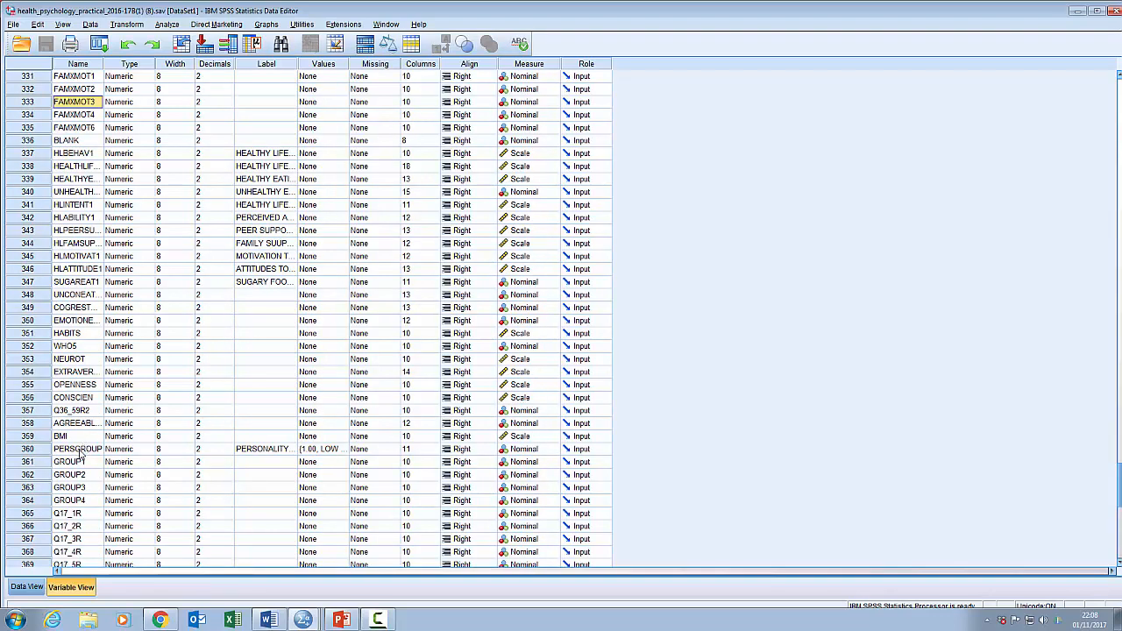
left_click(32, 449)
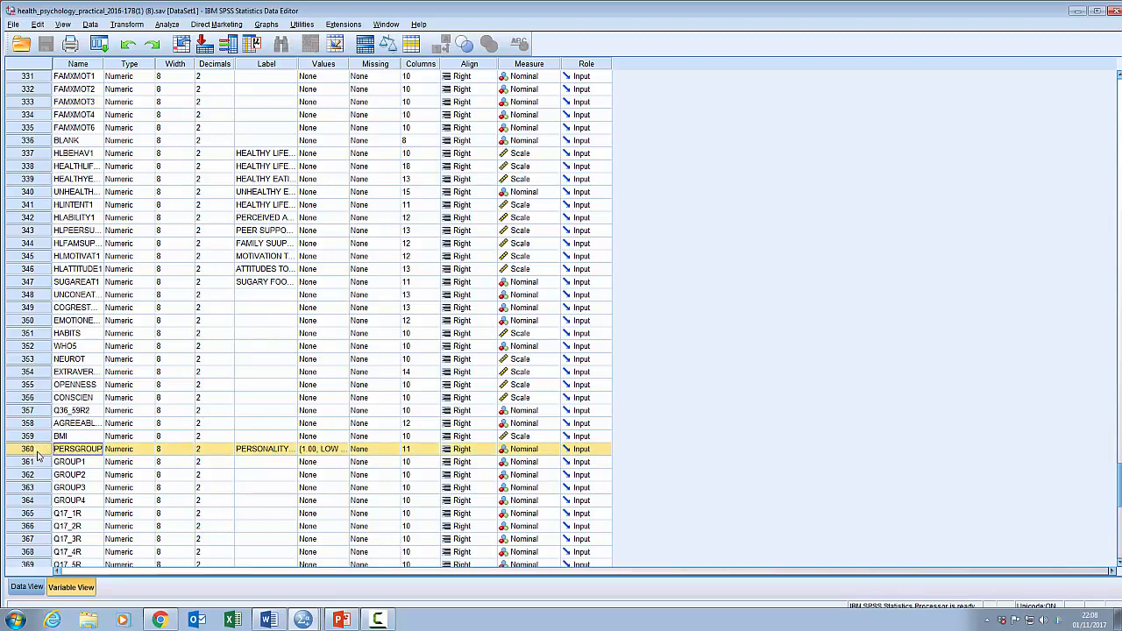
left_click(25, 587)
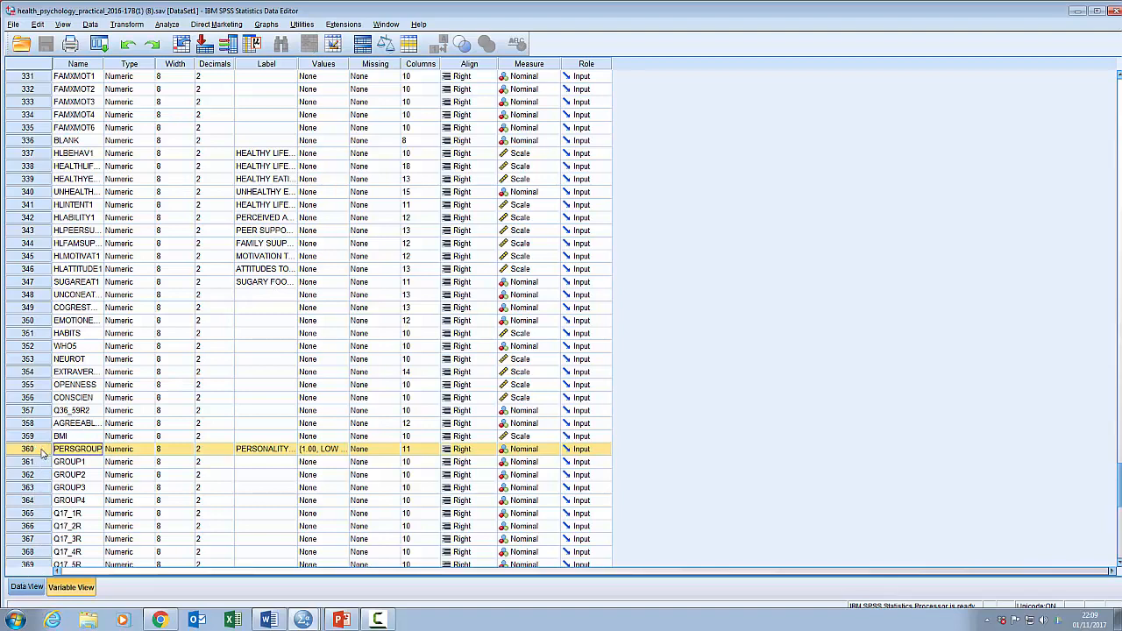
double_click(42, 453)
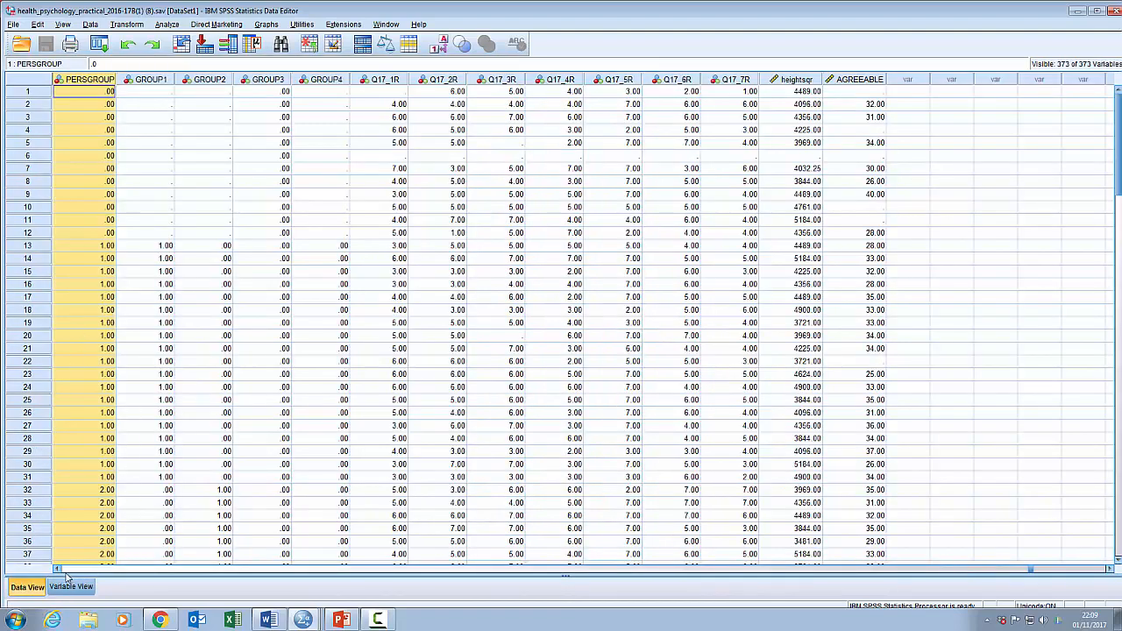
- Scroll through the PERSGROUP column to inspect the group codes assigned to each case
left_click(57, 570)
left_click(57, 570)
left_click(57, 570)
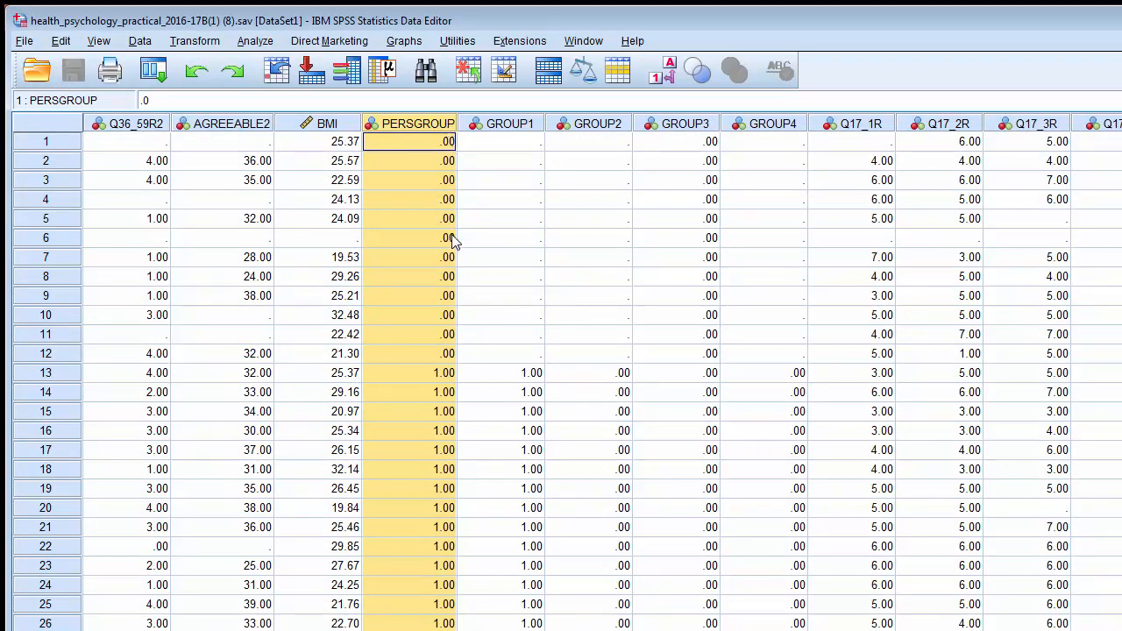
left_click(445, 376)
scroll(443, 359, "down", 3)
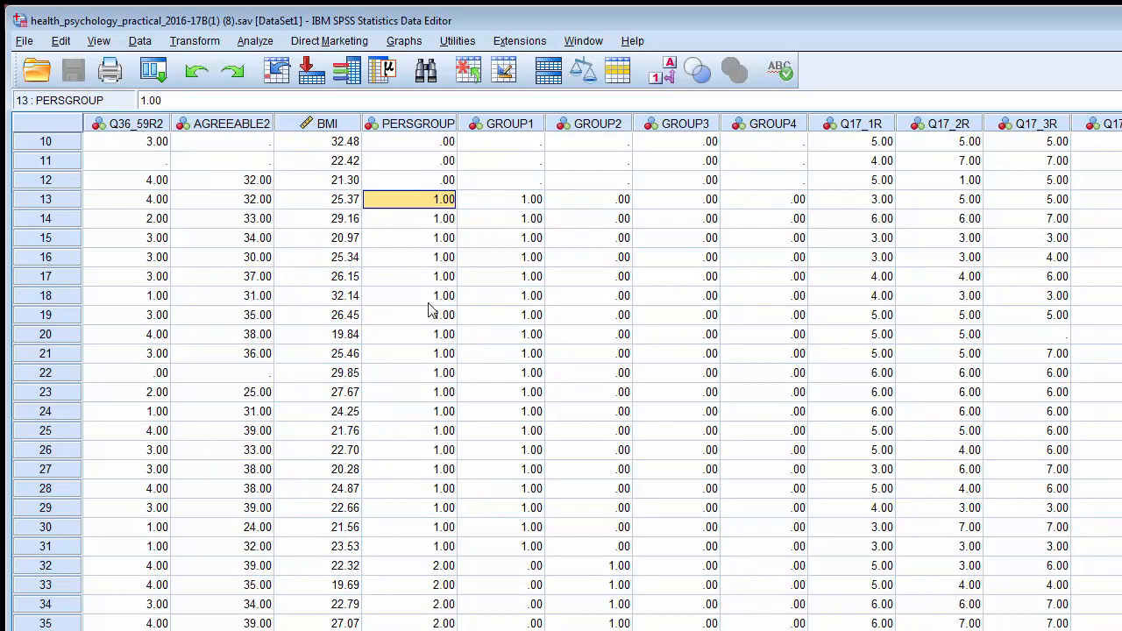
scroll(438, 508, "down", 3)
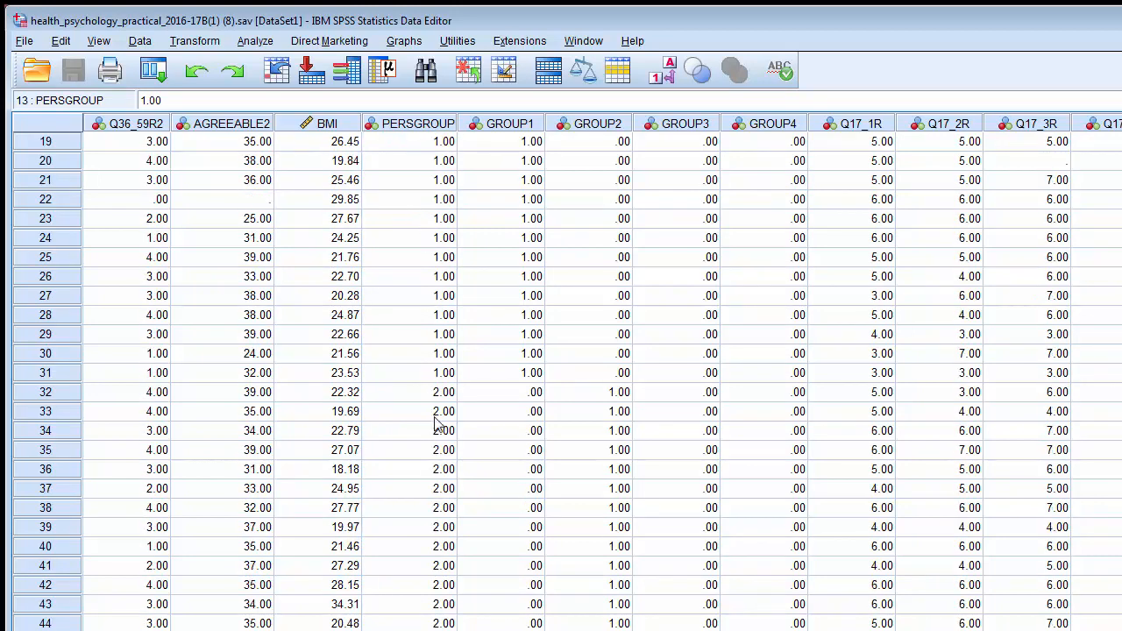
scroll(446, 623, "down", 8)
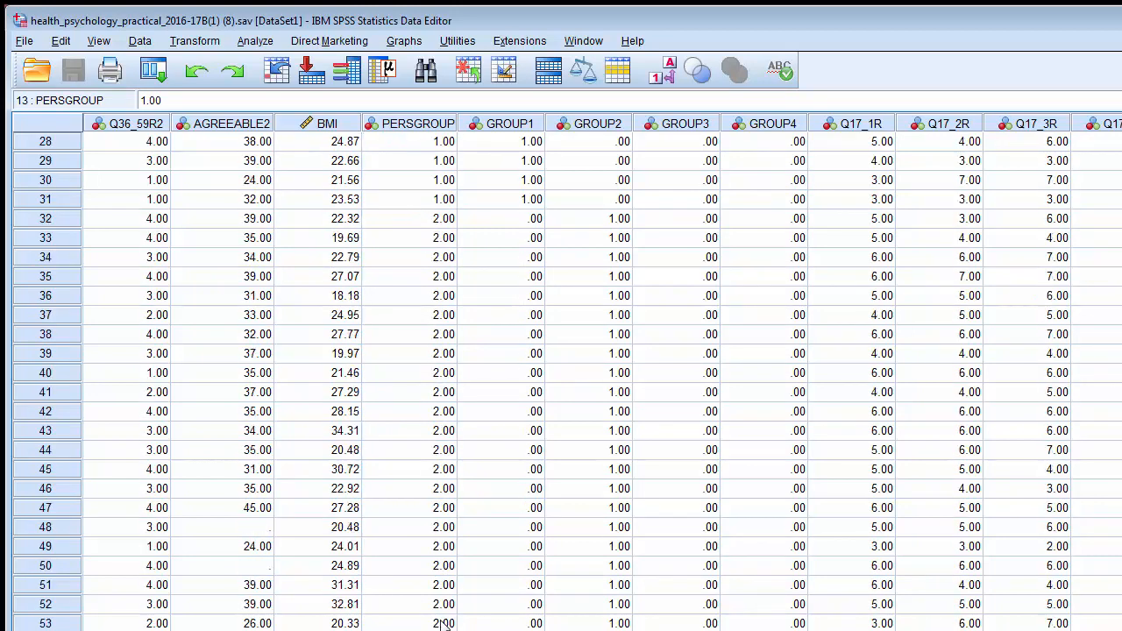
scroll(439, 517, "down", 11)
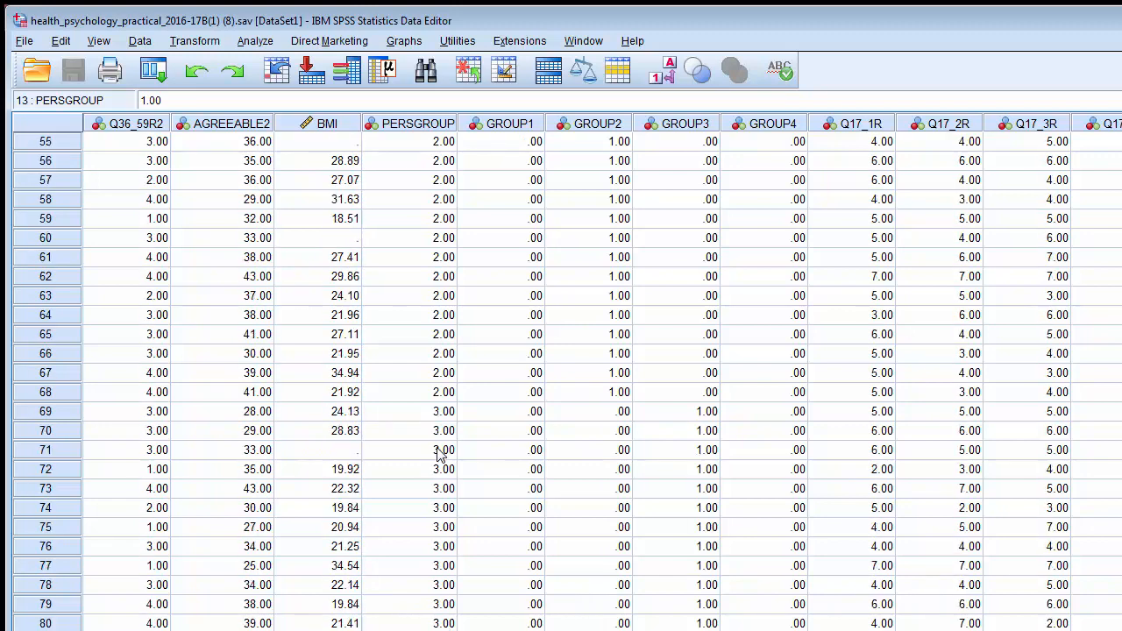
scroll(439, 453, "down", 8)
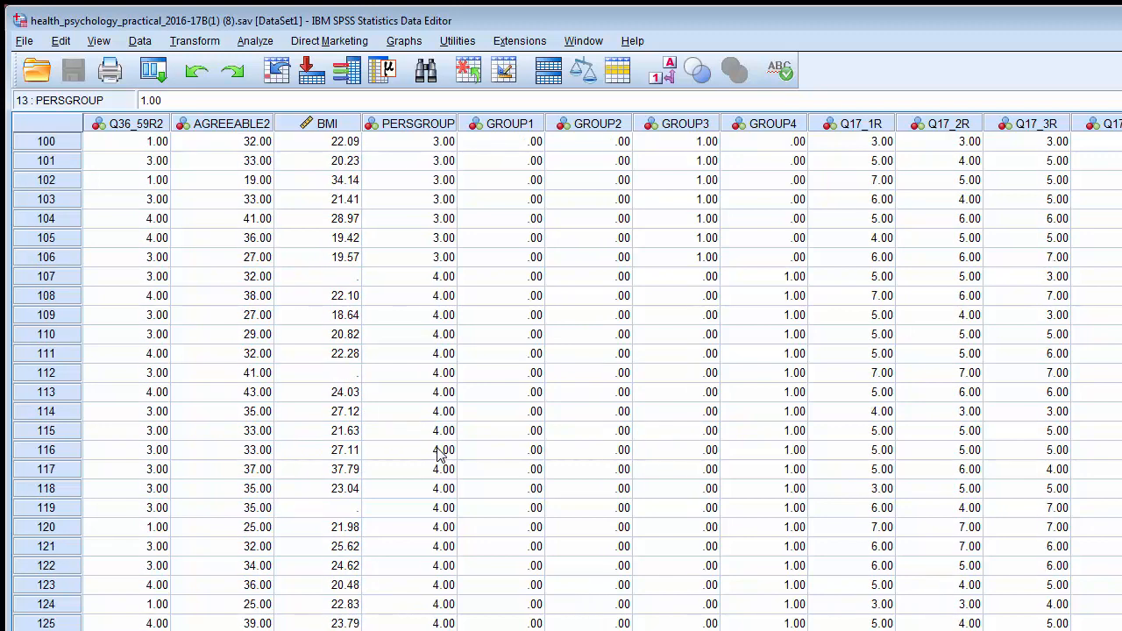
scroll(561, 377, "up", 3)
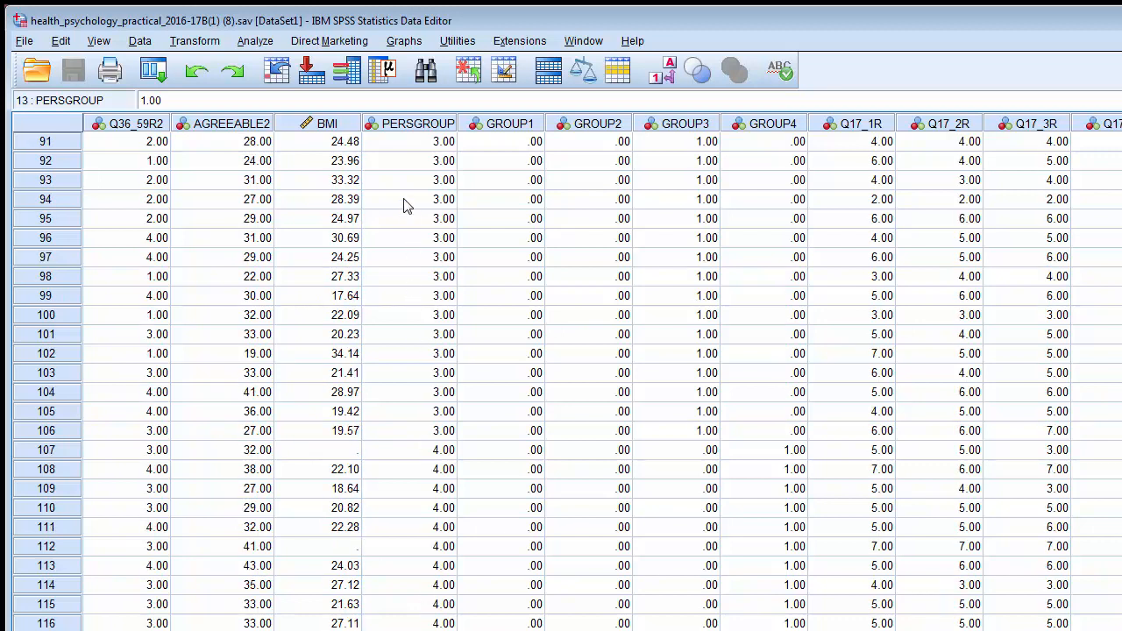
left_click(410, 128)
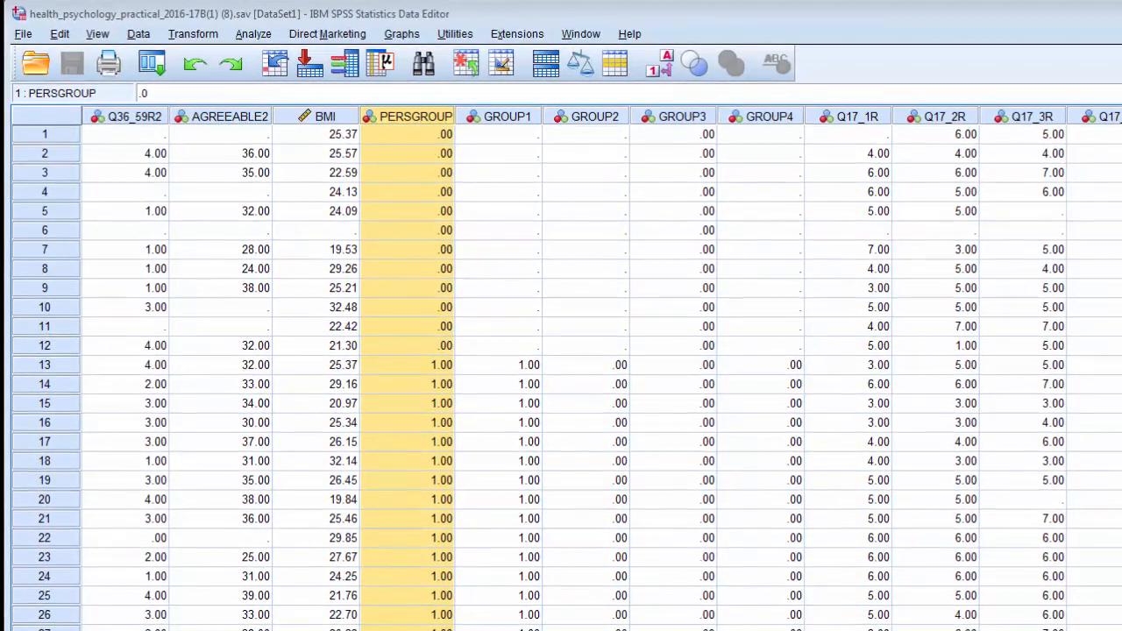
- Switch back to the syntax editor and highlight the first IF line assigning PERSGROUP 1
key("alt+Tab")
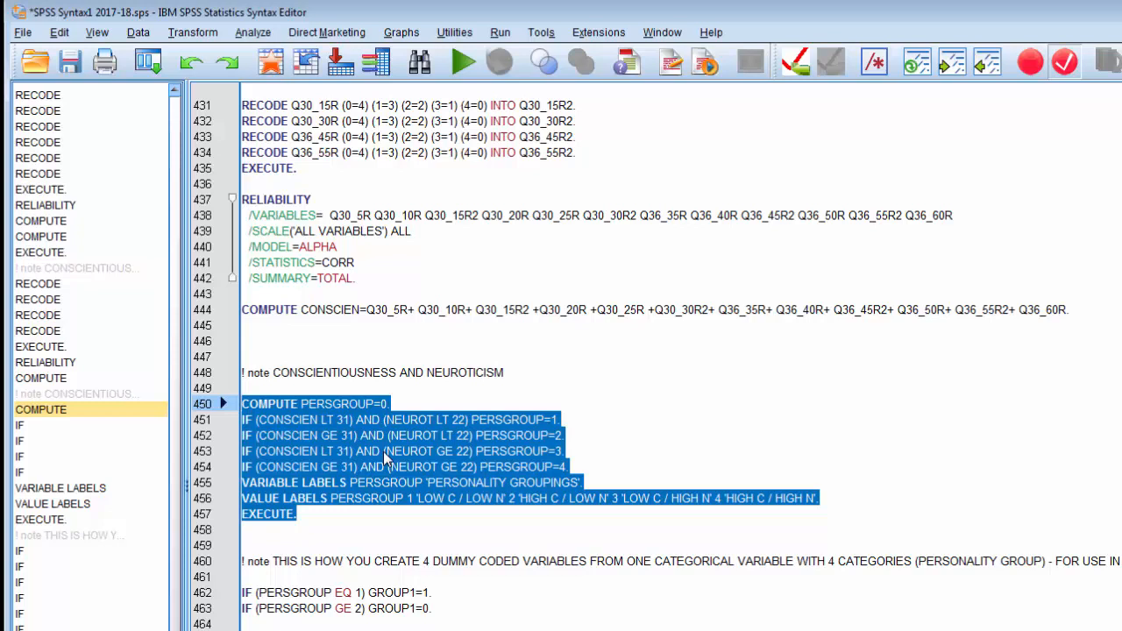
left_click(498, 424)
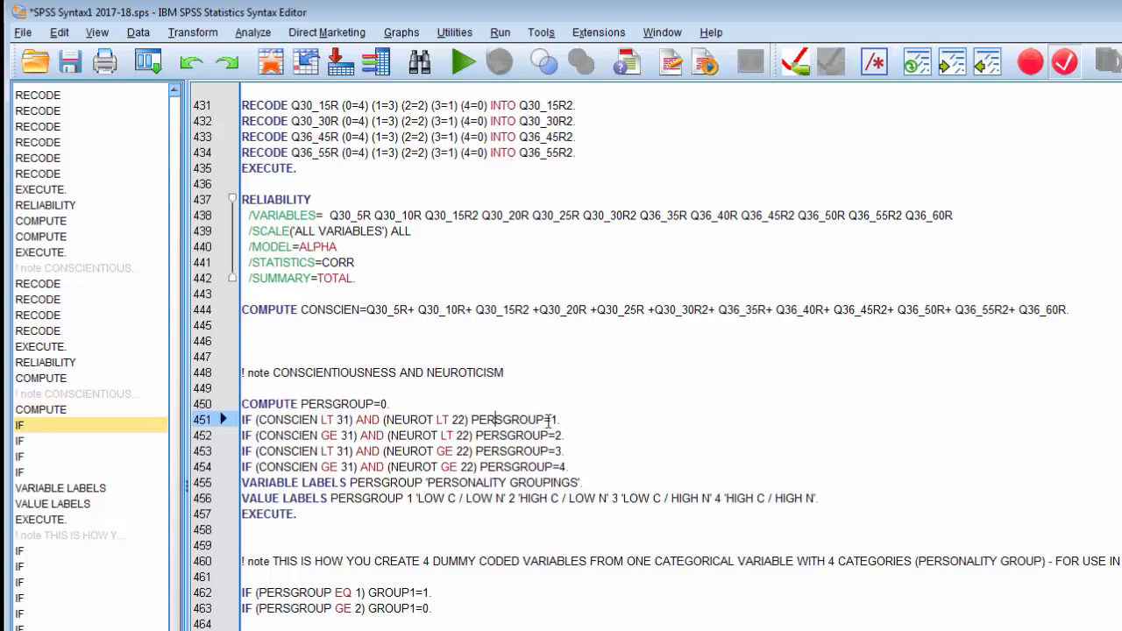
left_click_drag(566, 419, 242, 421)
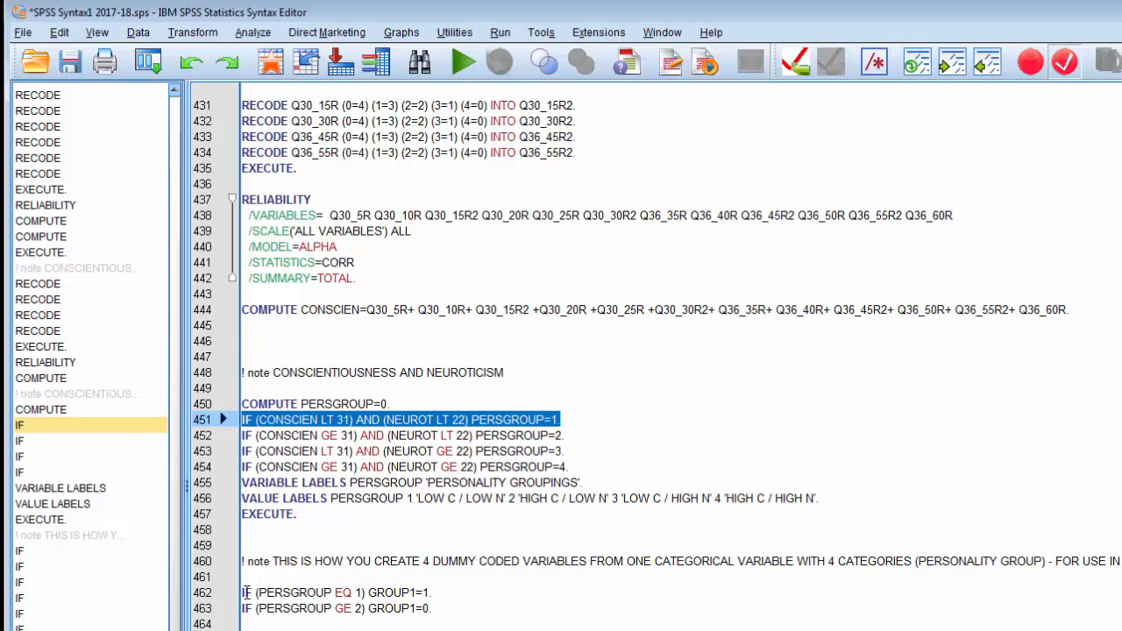
- Review the IF lines creating the GROUP1 and GROUP2 dummy variables from PERSGROUP values
left_click_drag(244, 592, 434, 603)
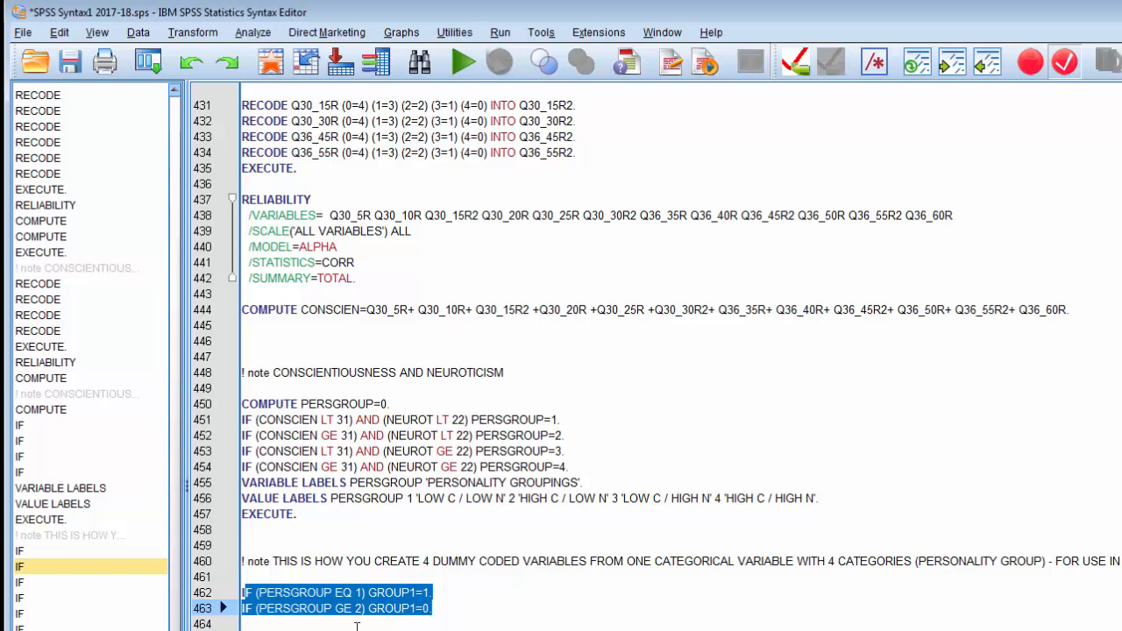
left_click_drag(249, 630, 436, 630)
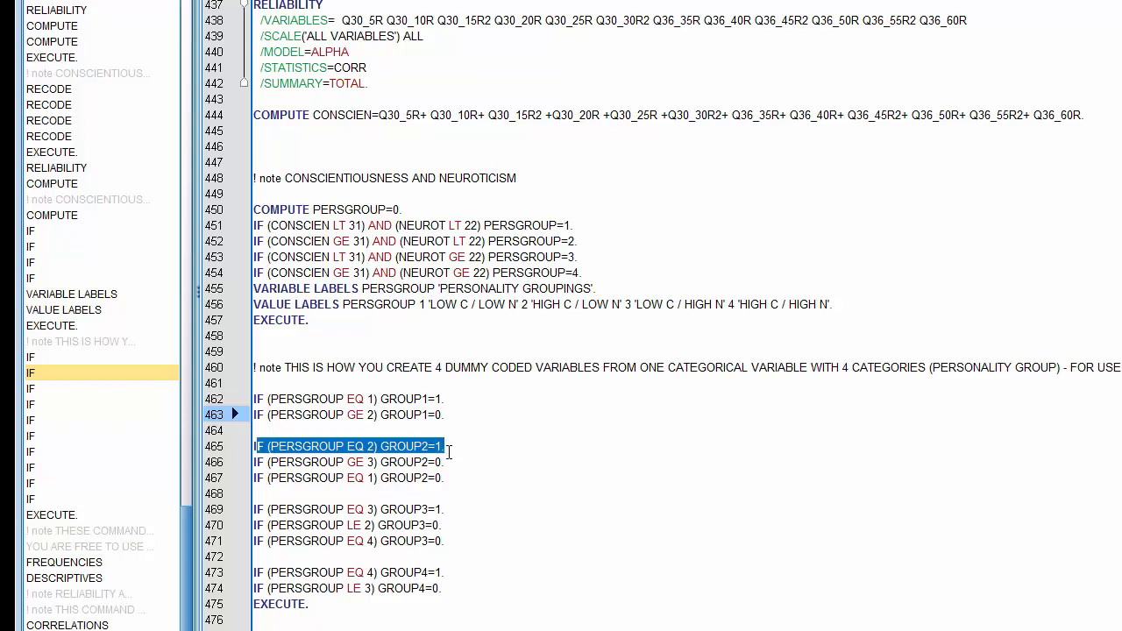
left_click_drag(449, 452, 449, 456)
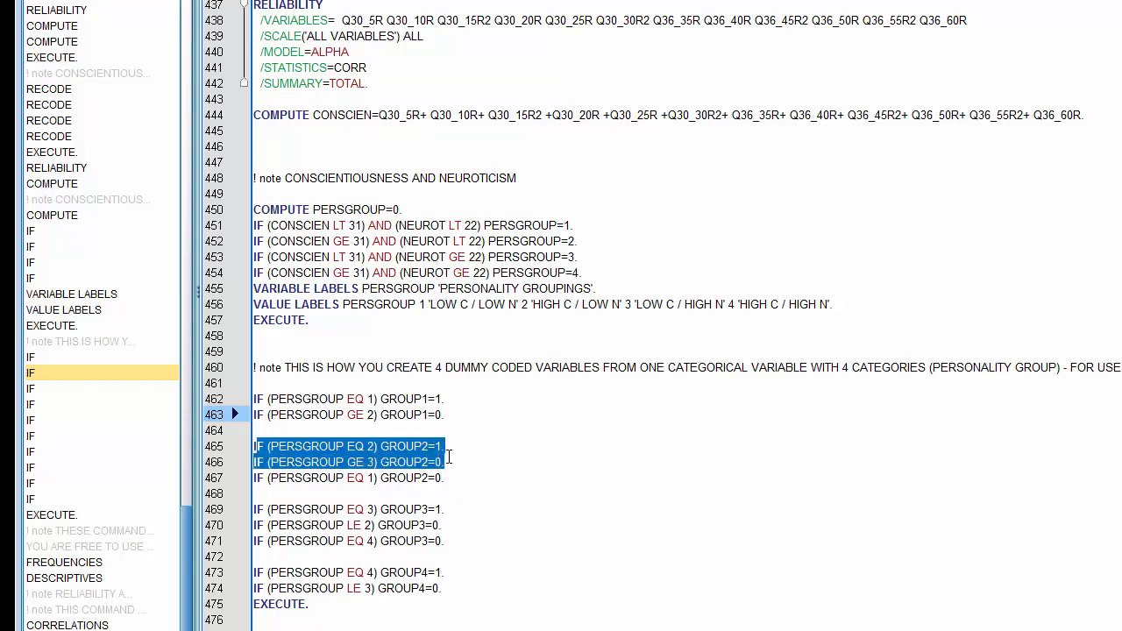
left_click_drag(449, 455, 448, 452)
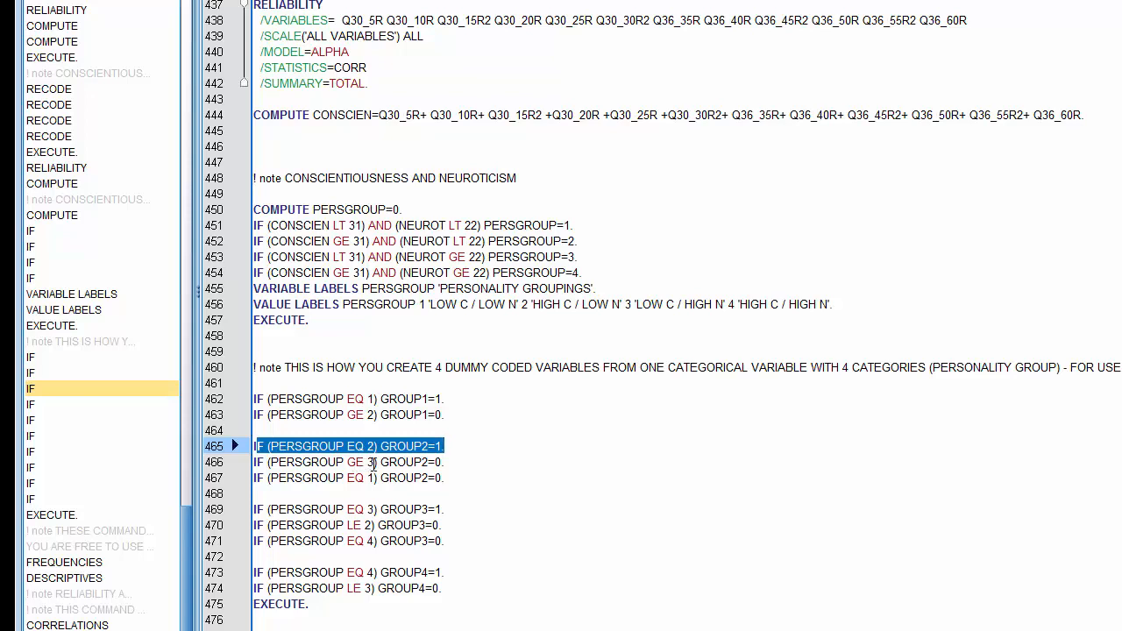
left_click_drag(443, 462, 436, 462)
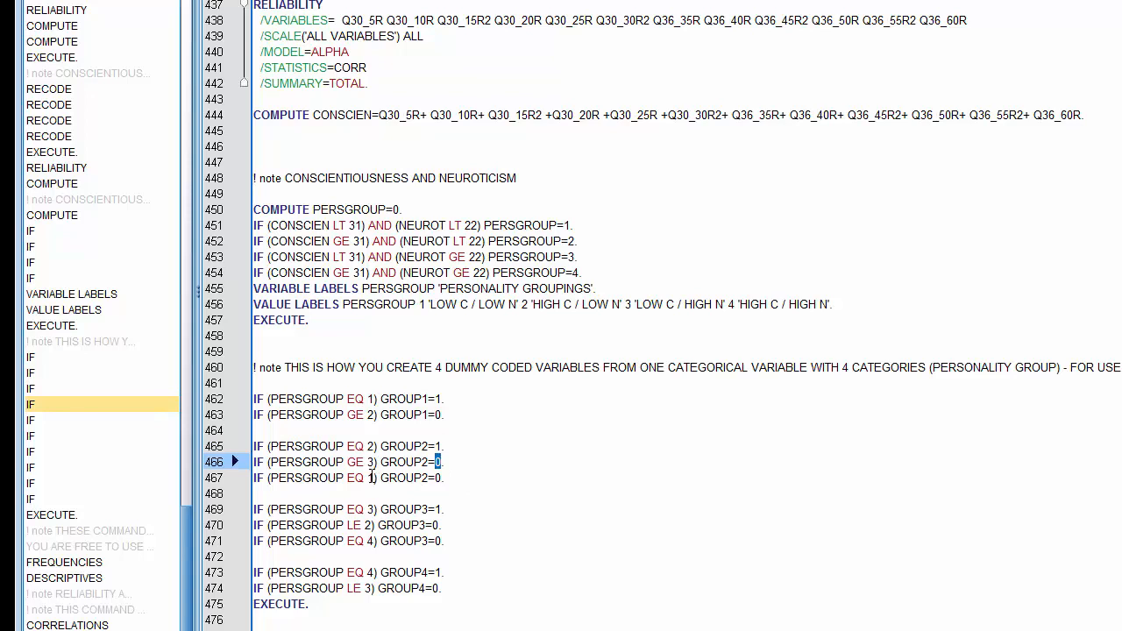
left_click_drag(367, 478, 375, 478)
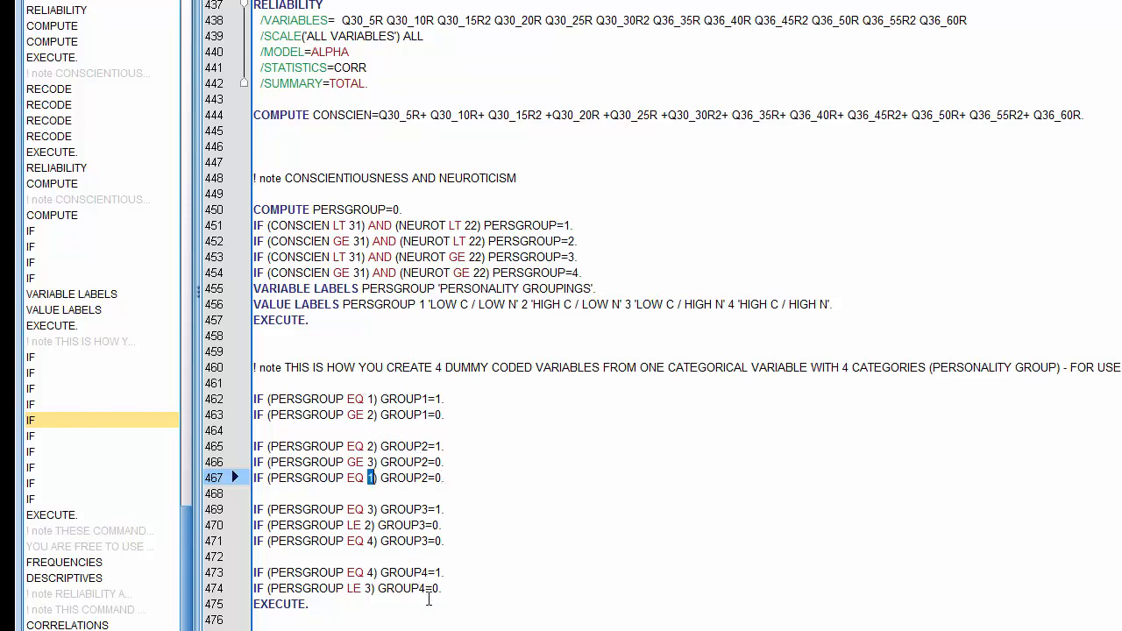
- Select the full dummy-coding block of IF lines for GROUP1 to GROUP4
left_click_drag(444, 589, 255, 401)
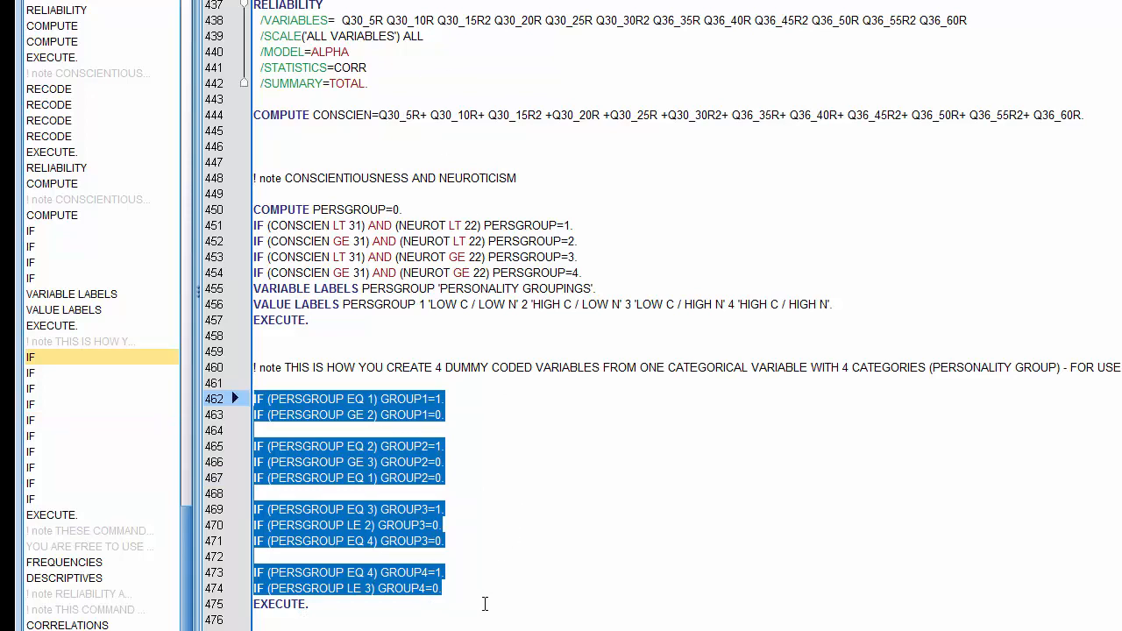
mouse_move(473, 630)
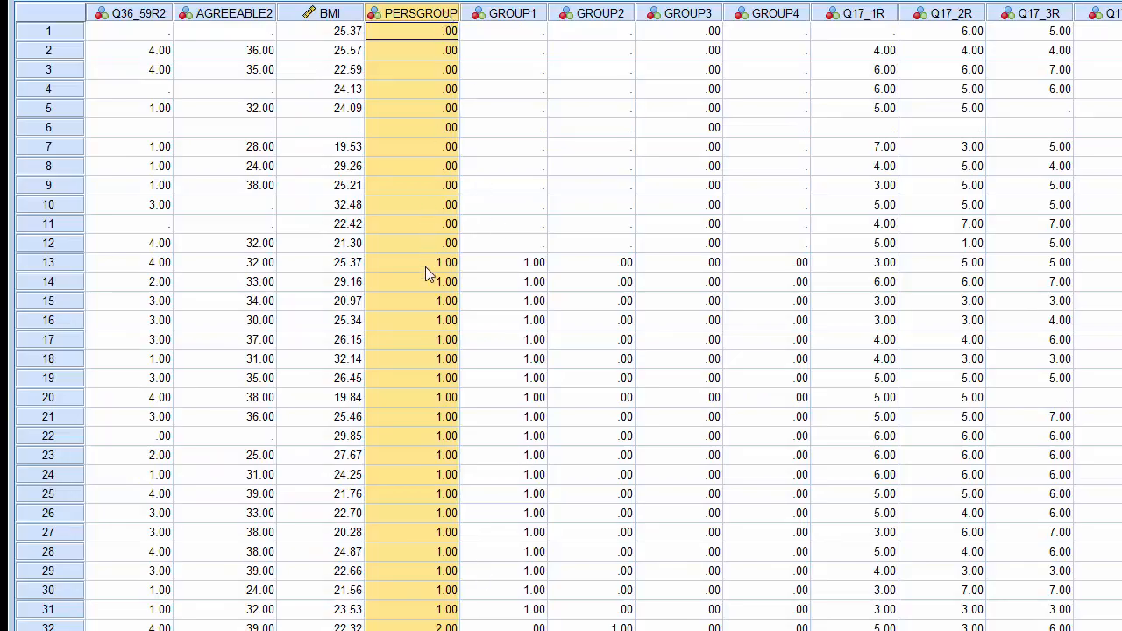
- Compare PERSGROUP and GROUP1 values in the data view, selecting rows 13 to 31 of both columns
left_click(425, 264)
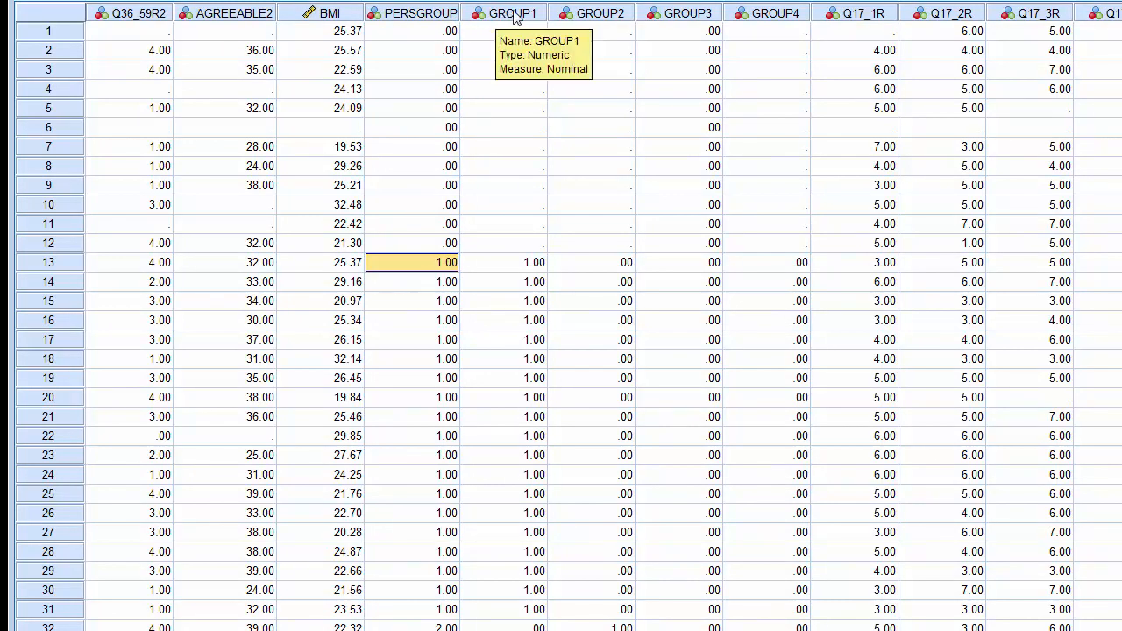
left_click(519, 268)
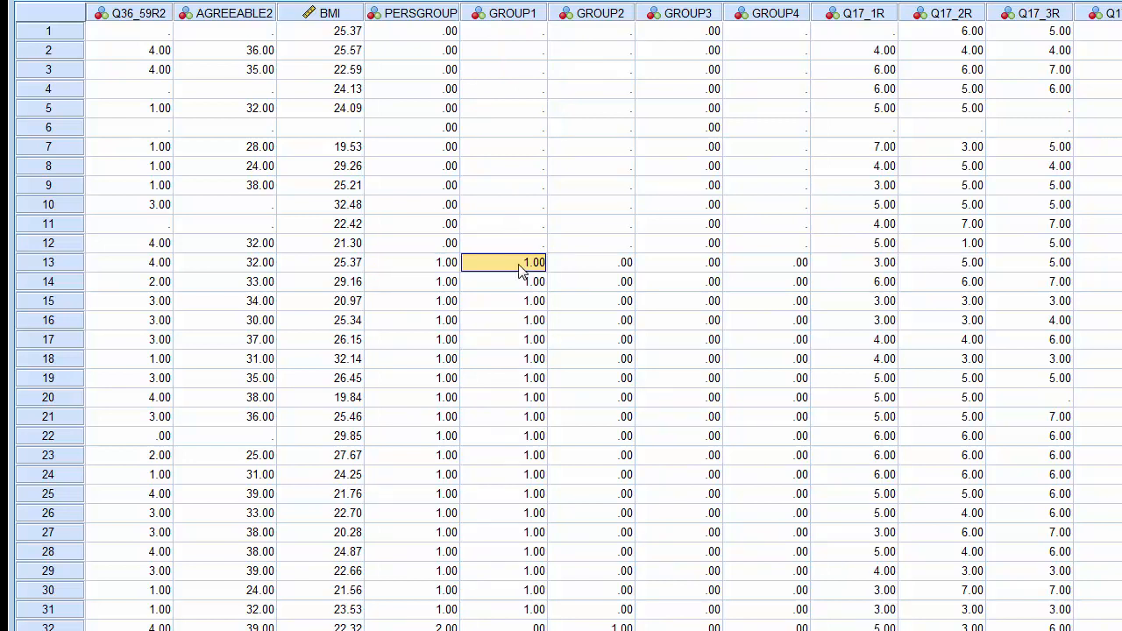
left_click(451, 283)
left_click(515, 286)
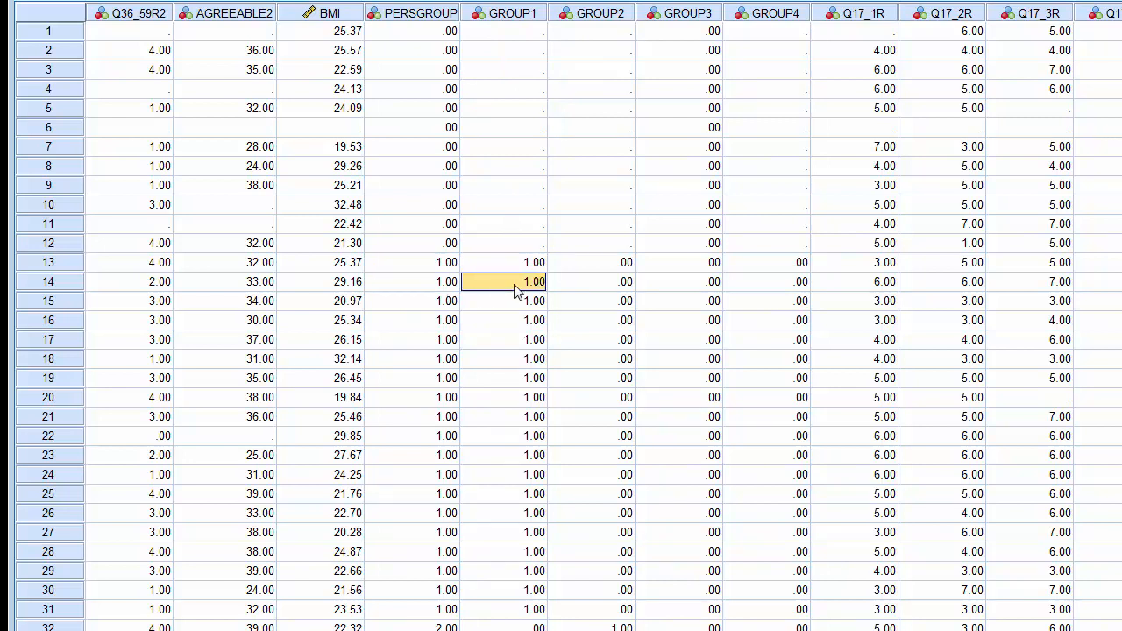
left_click_drag(443, 283, 490, 605)
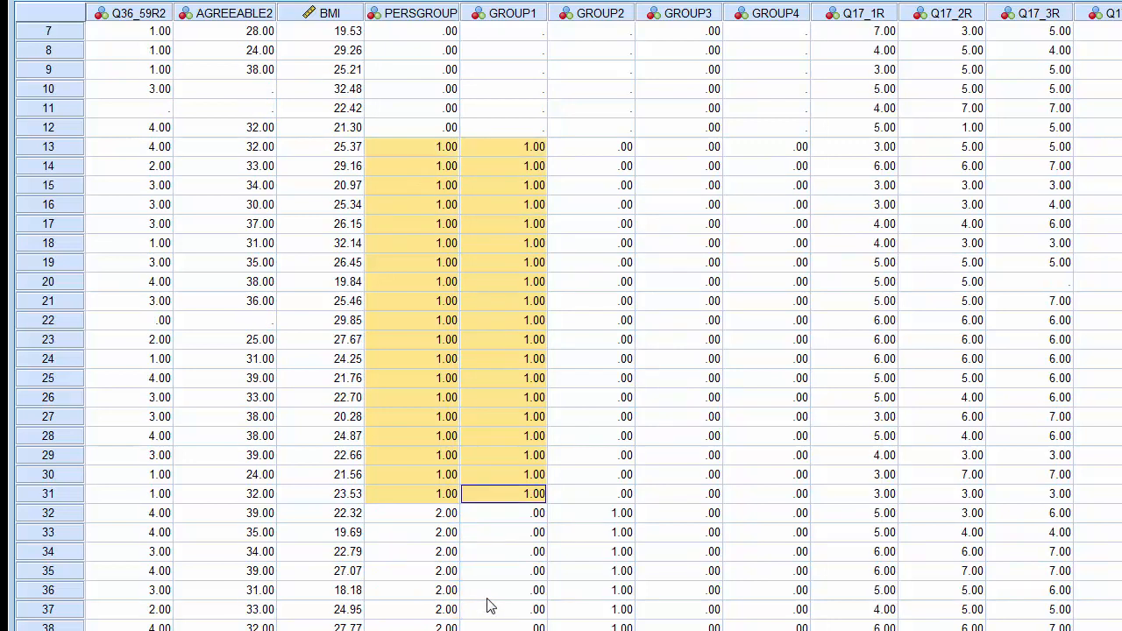
- Scroll down the data to check the GROUP2 and GROUP3 dummy values against PERSGROUP
scroll(490, 605, "down", 1)
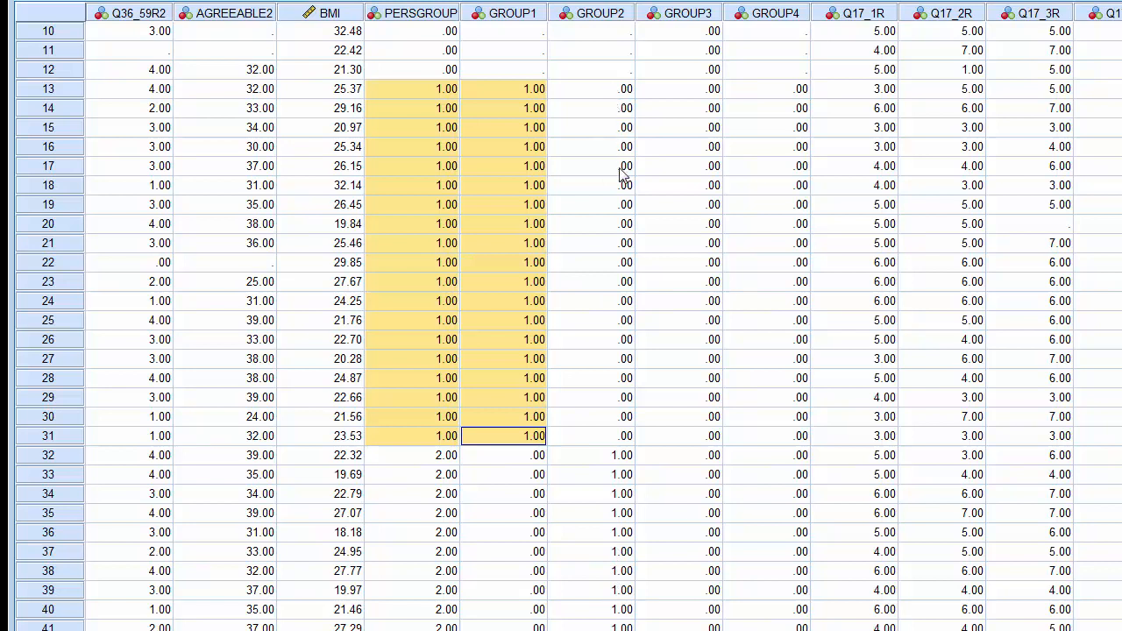
scroll(610, 494, "down", 2)
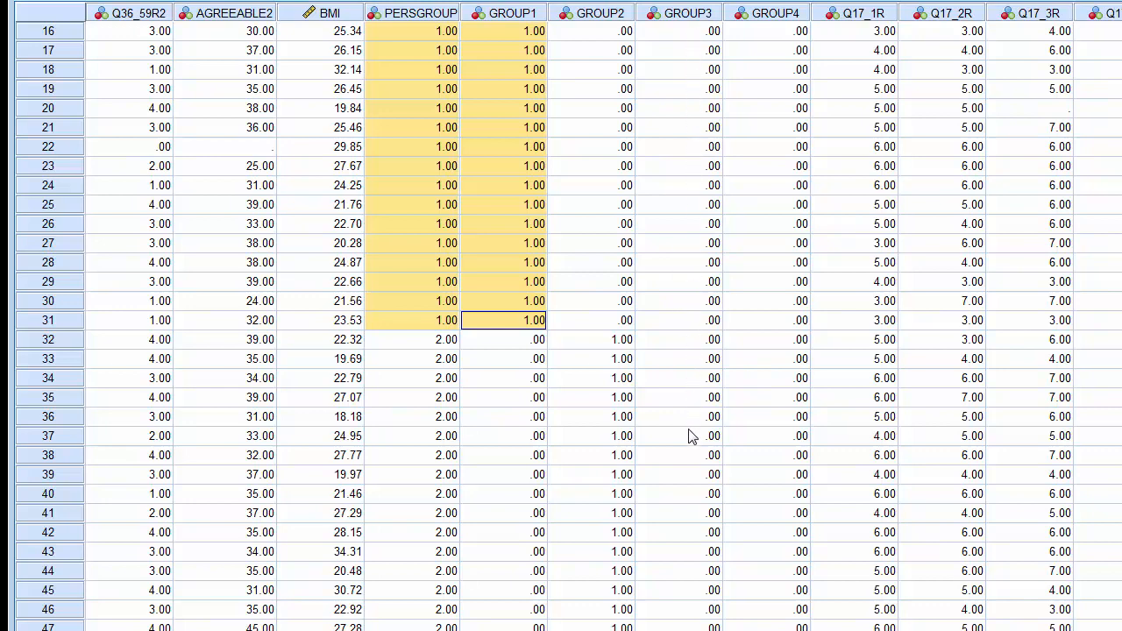
scroll(562, 325, "down", 7)
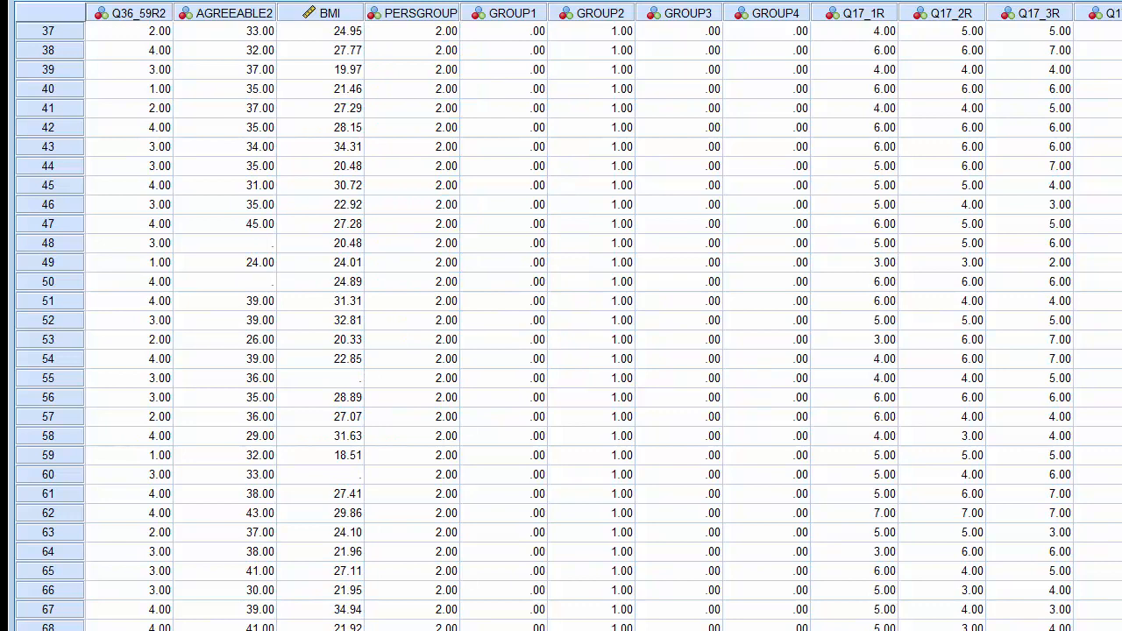
scroll(681, 519, "down", 3)
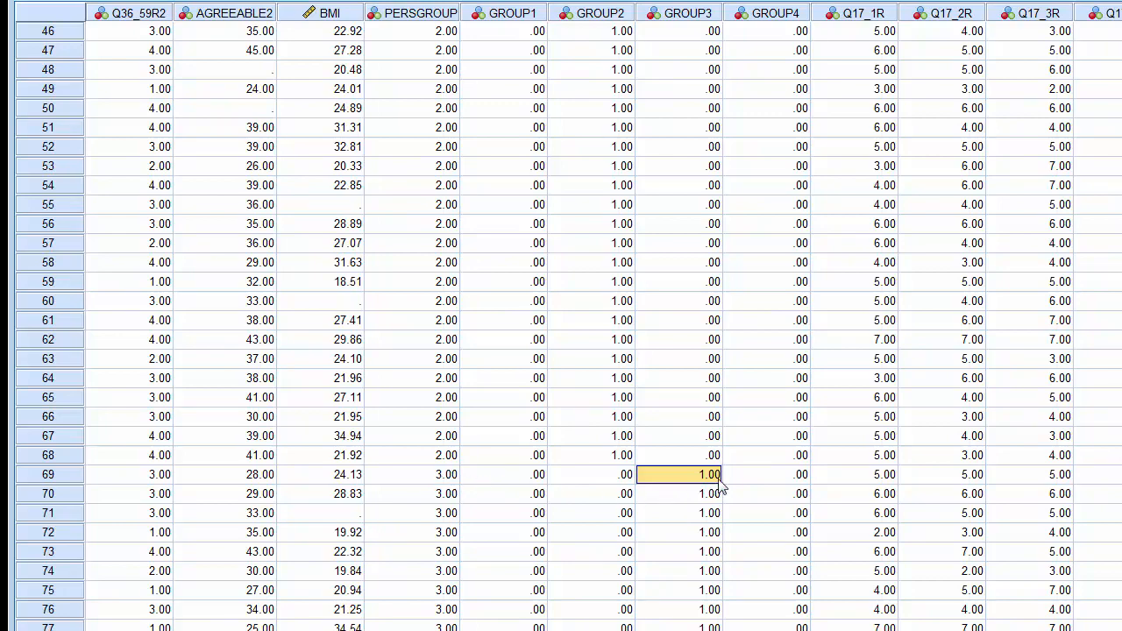
scroll(719, 487, "down", 3)
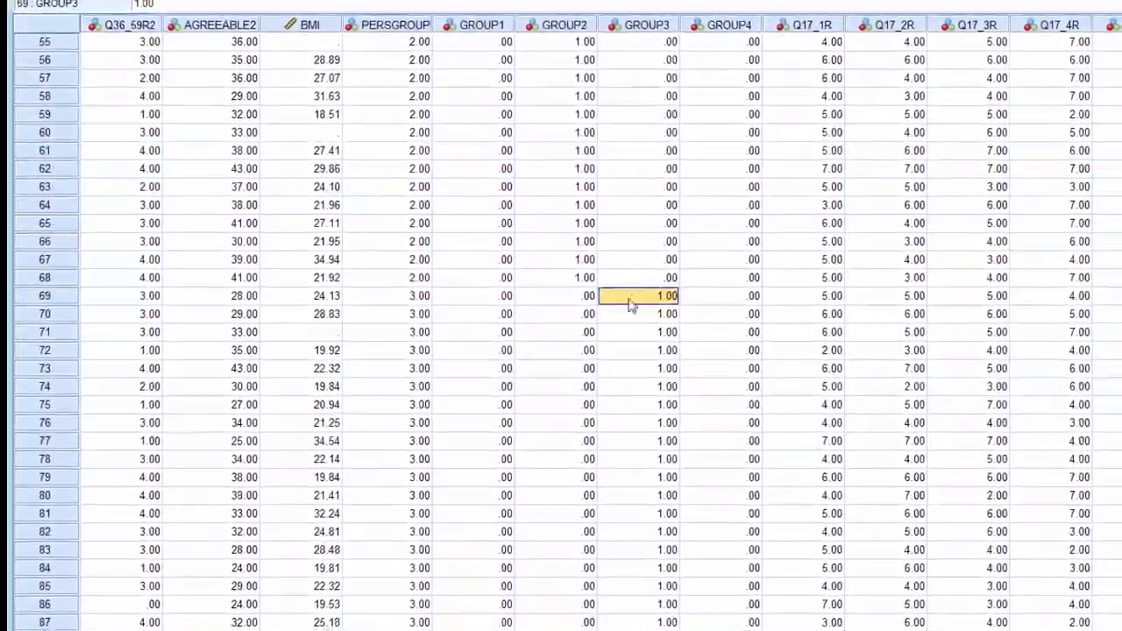
- Check the GROUP3 and GROUP4 dummy values against PERSGROUP, selecting GROUP3 rows 69 to 106 and scrolling down
left_click_drag(629, 304, 449, 552)
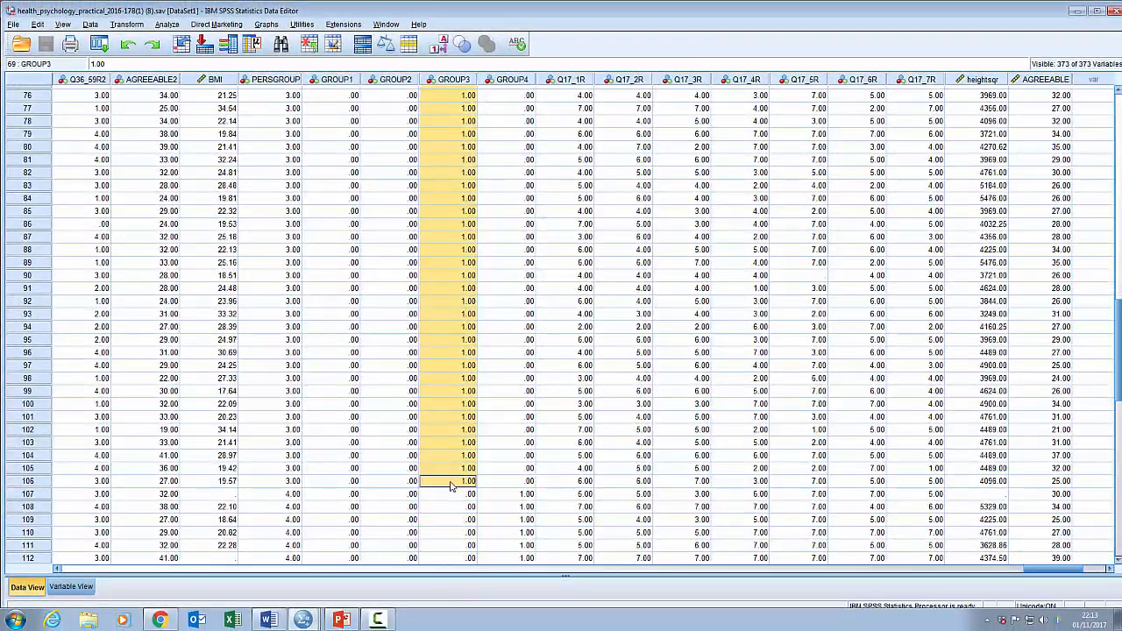
scroll(517, 498, "down", 2)
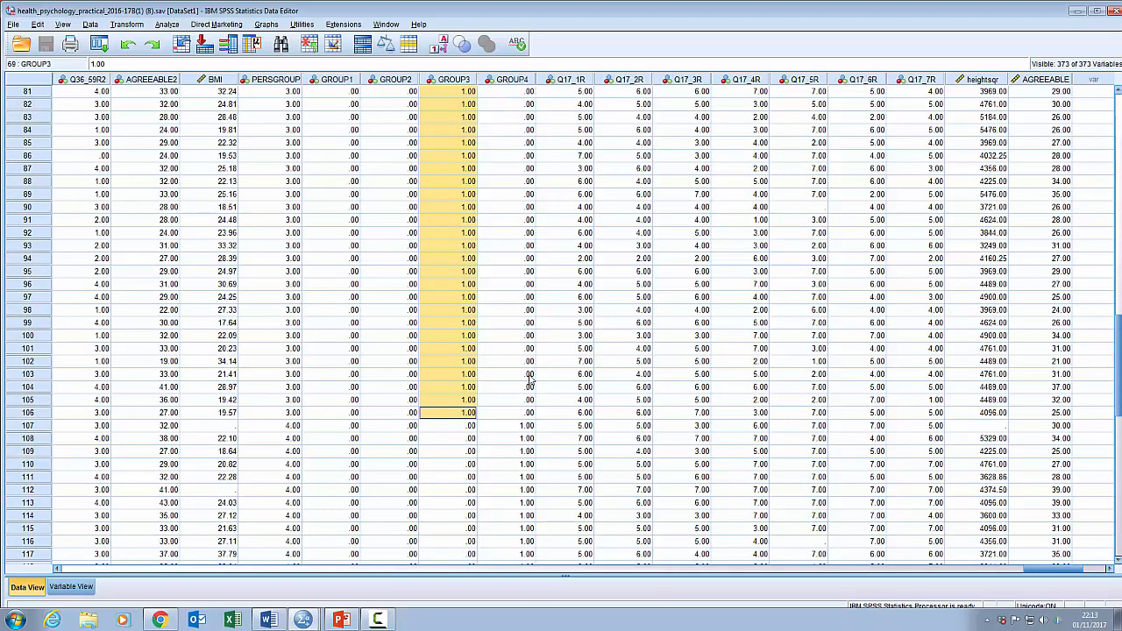
left_click(526, 427)
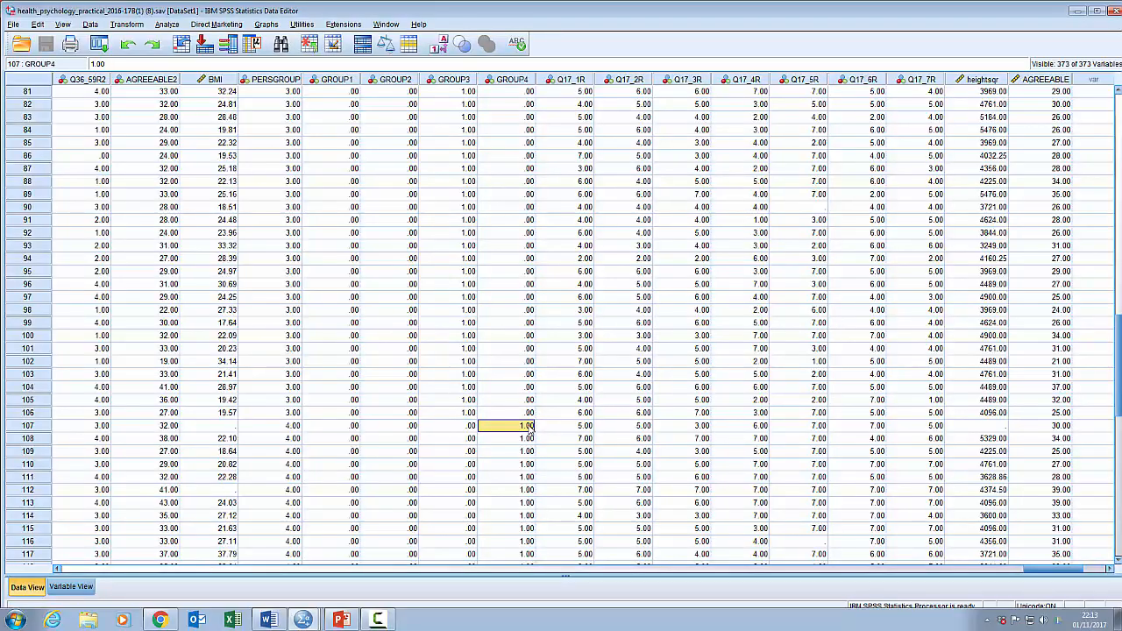
- Select the GROUP1 to GROUP4 columns together, then each column in turn, to examine their values in the first rows
left_click(346, 79)
left_click_drag(383, 85, 506, 217)
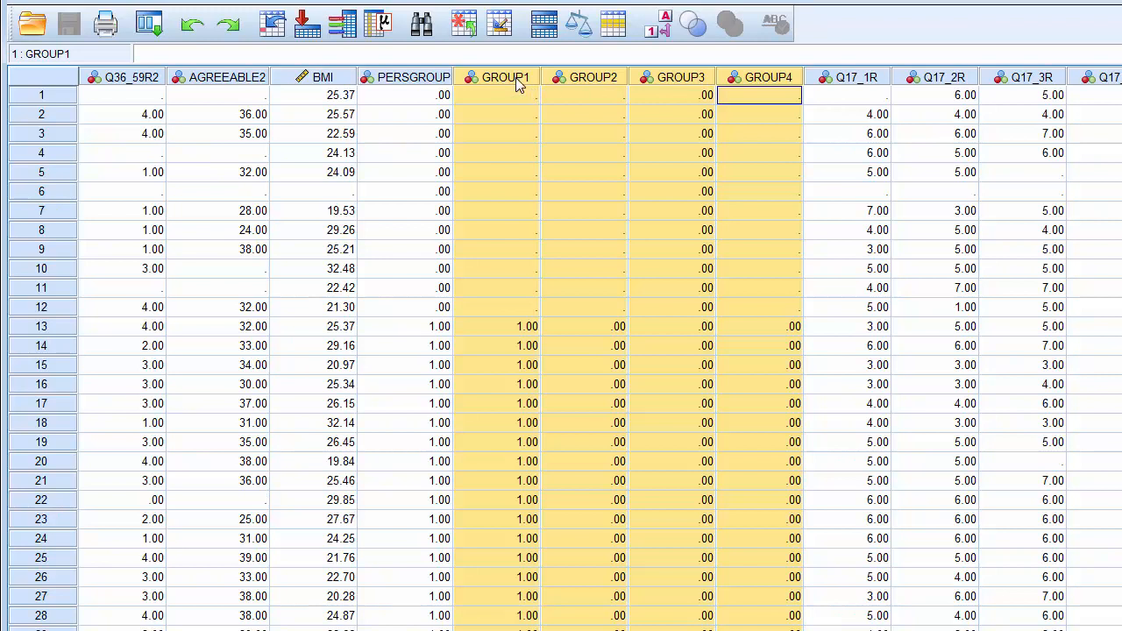
left_click_drag(768, 80, 749, 95)
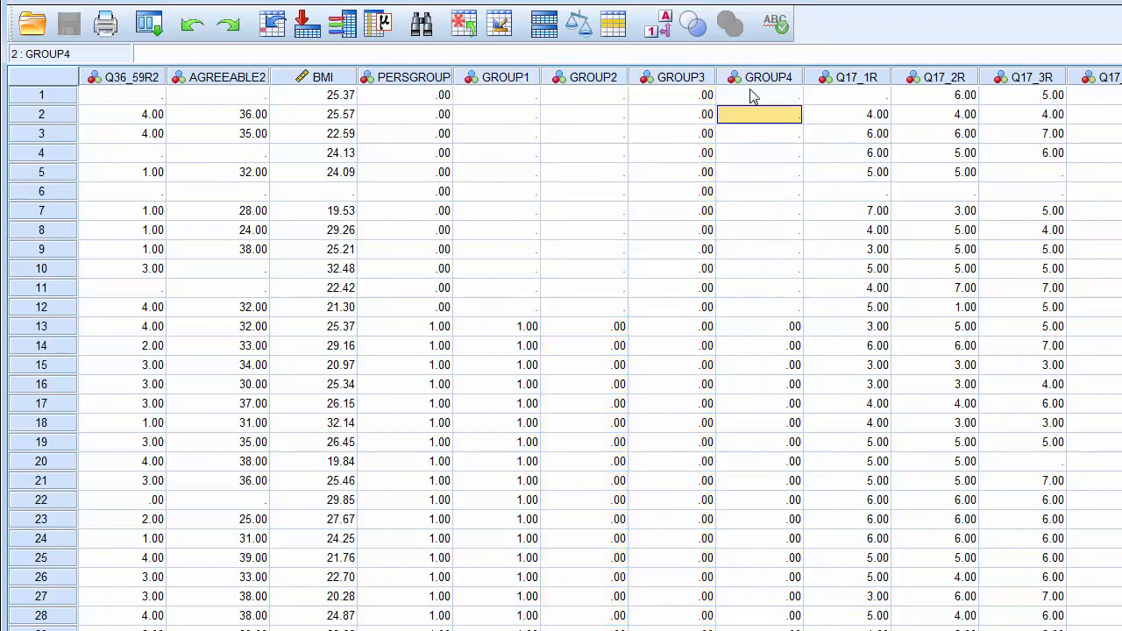
left_click(752, 79)
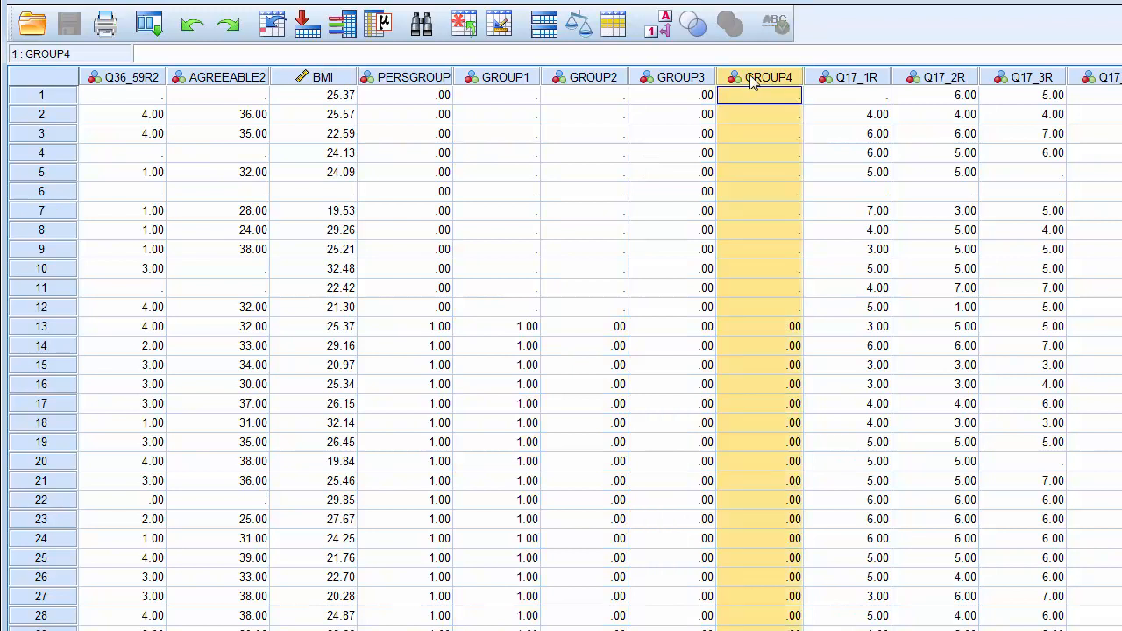
left_click(690, 81)
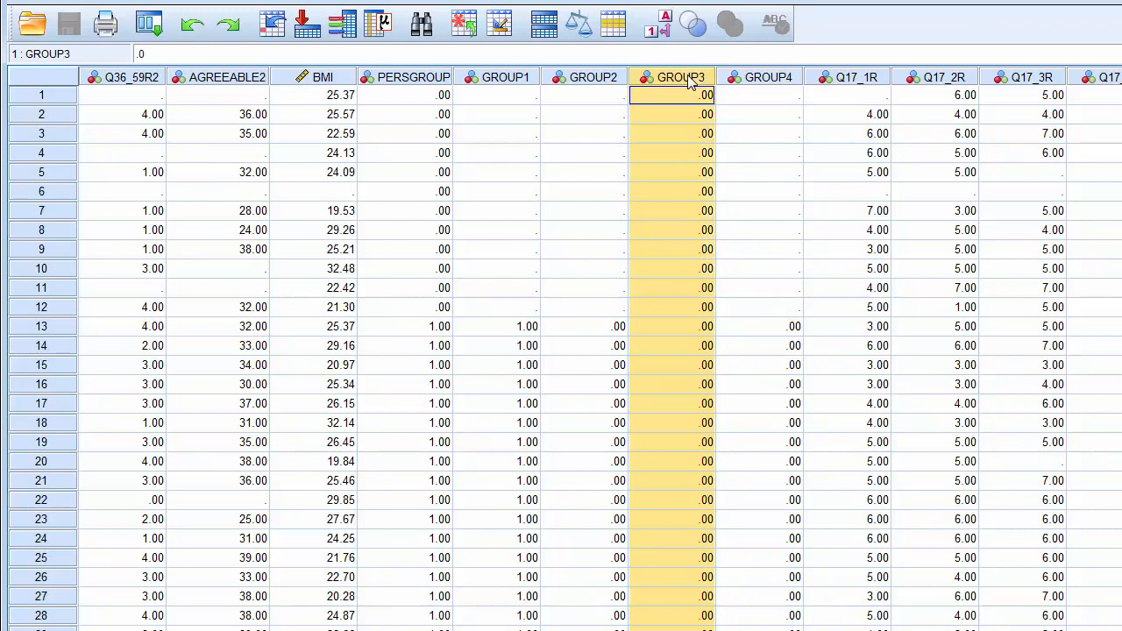
left_click(741, 81)
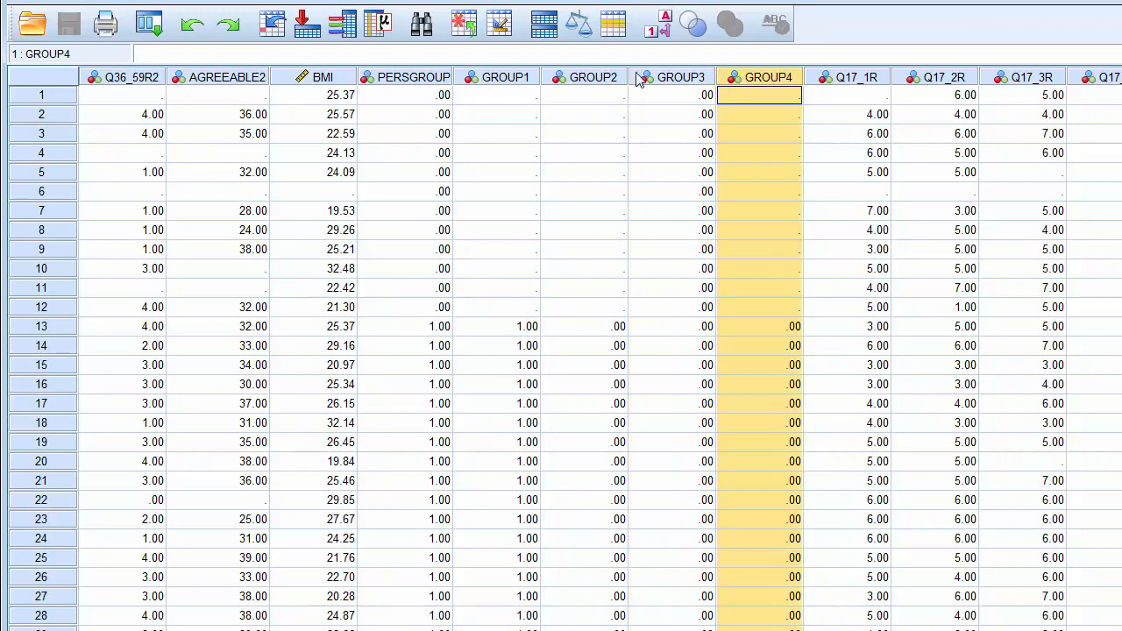
left_click(593, 80)
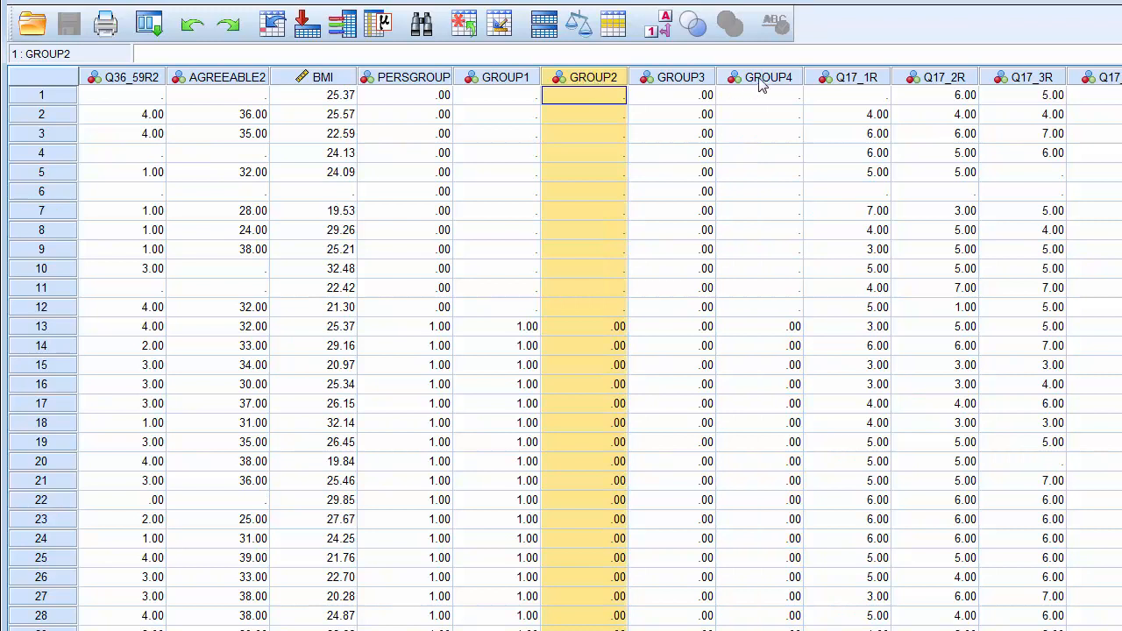
left_click(507, 79)
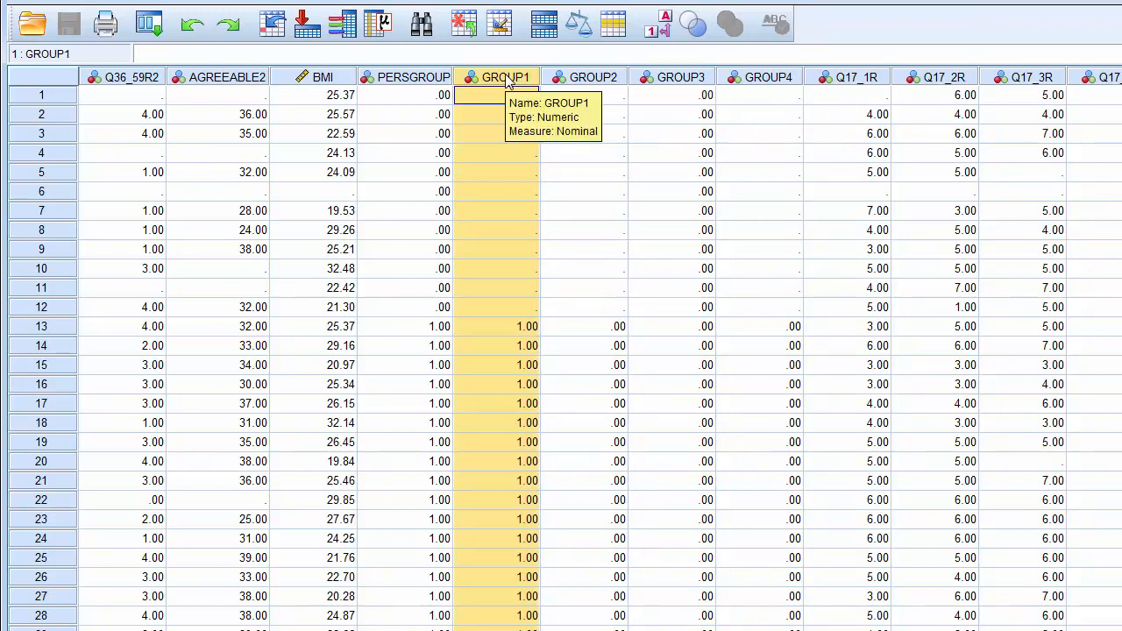